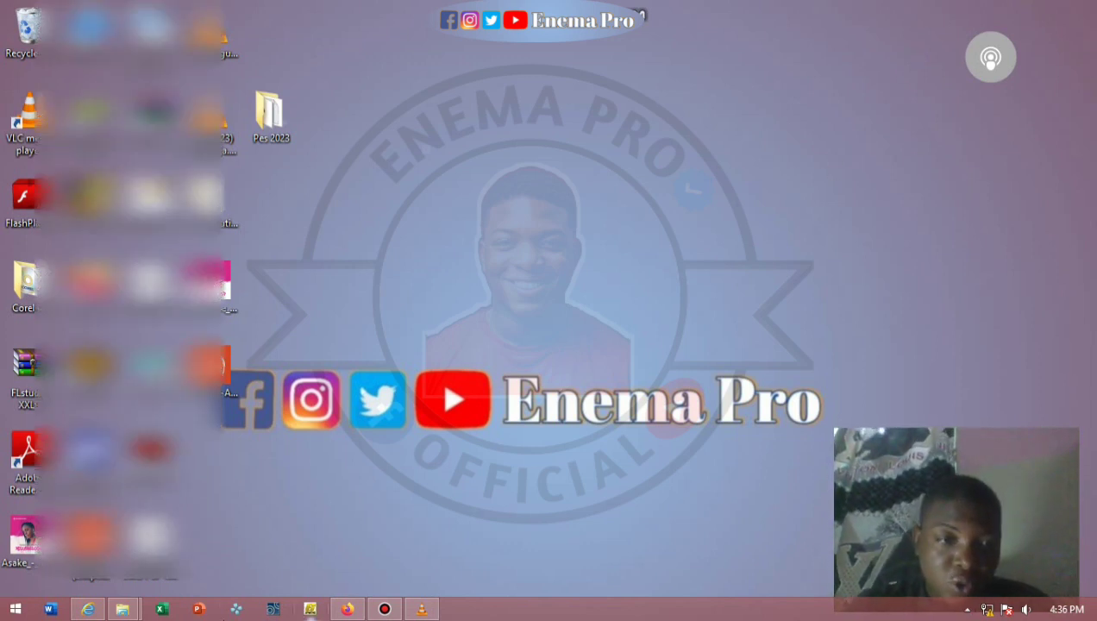
Restore the Firefox window showing the Ahrefs Backlink Checker page from the taskbar.
{"action": "mouse_move", "coordinate": [344, 612]}
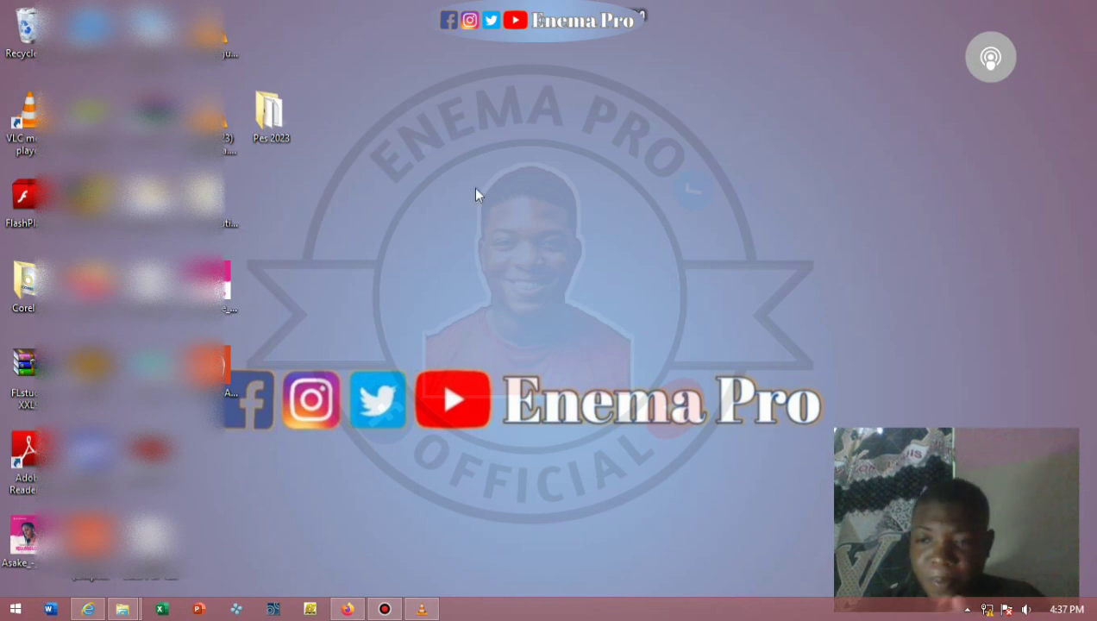
{"action": "left_click", "coordinate": [347, 611]}
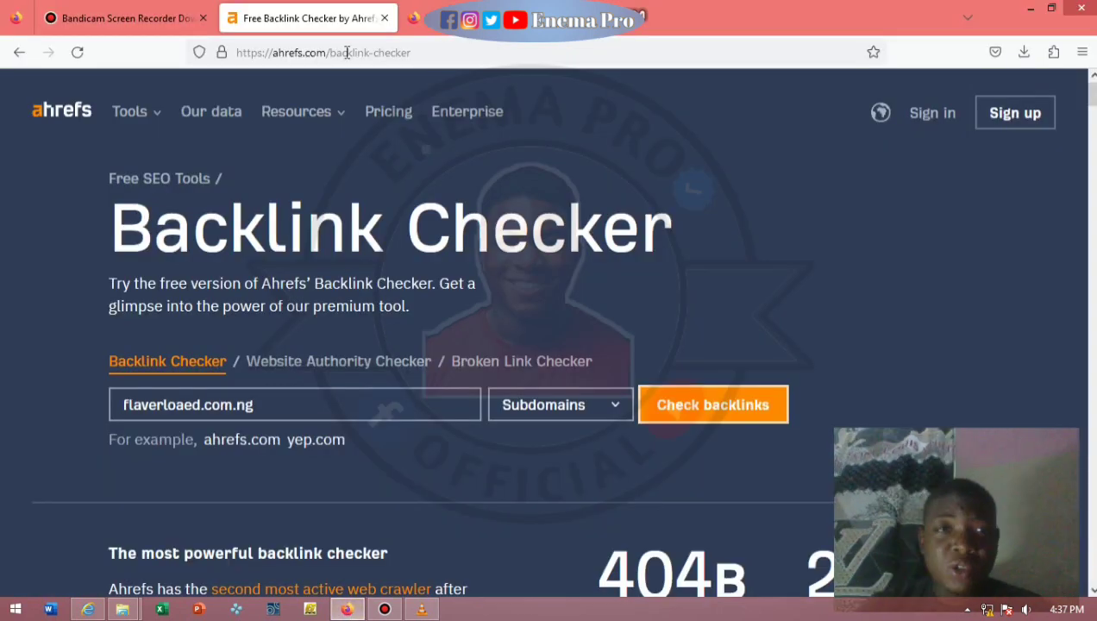
Close the Ahrefs and Bandicam tabs and search Google for 'neco portal'.
{"action": "left_click", "coordinate": [384, 18]}
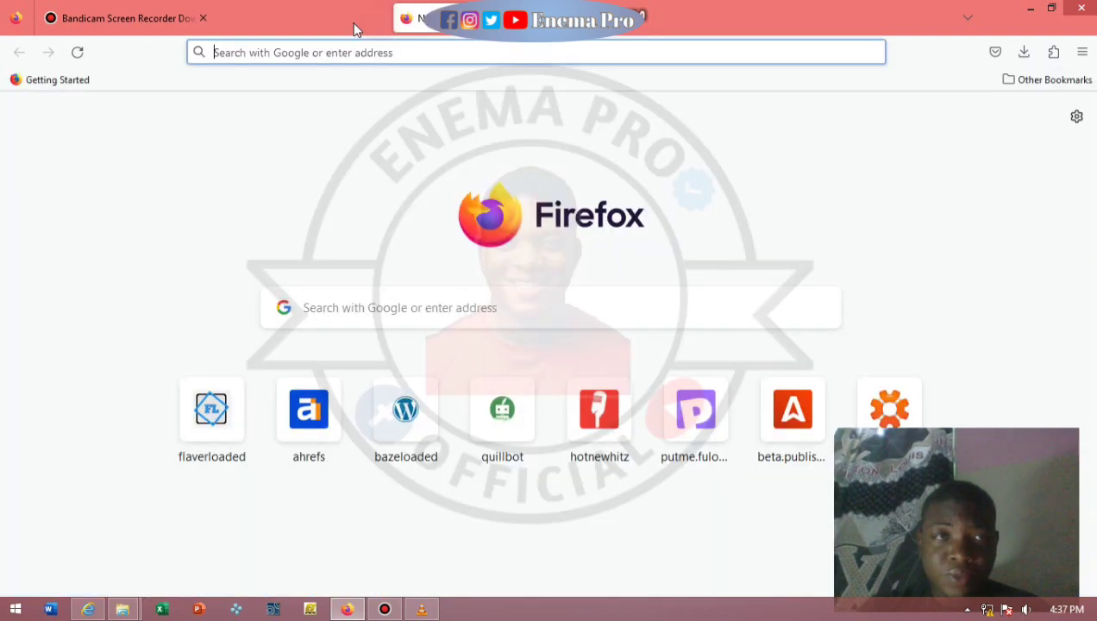
{"action": "left_click", "coordinate": [205, 19]}
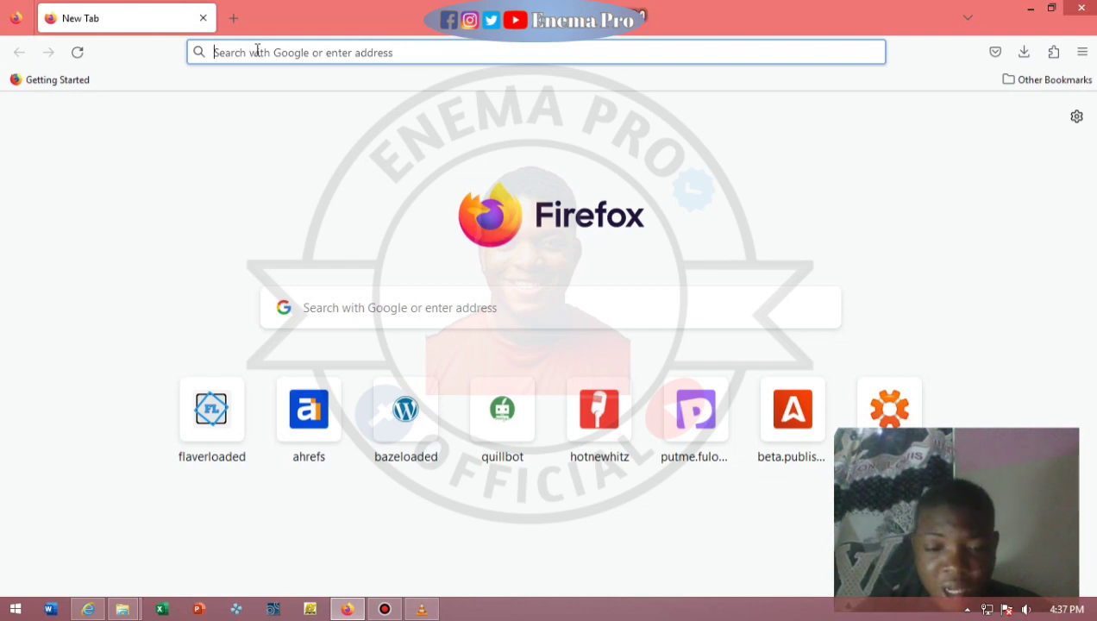
{"action": "type", "text": "neco"}
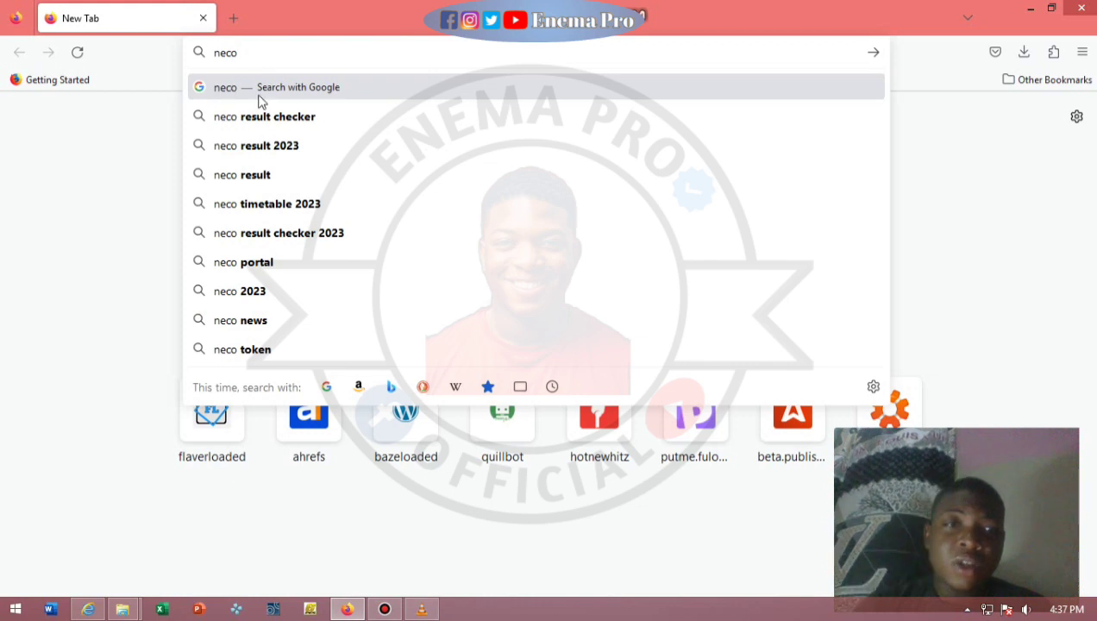
{"action": "left_click", "coordinate": [273, 261]}
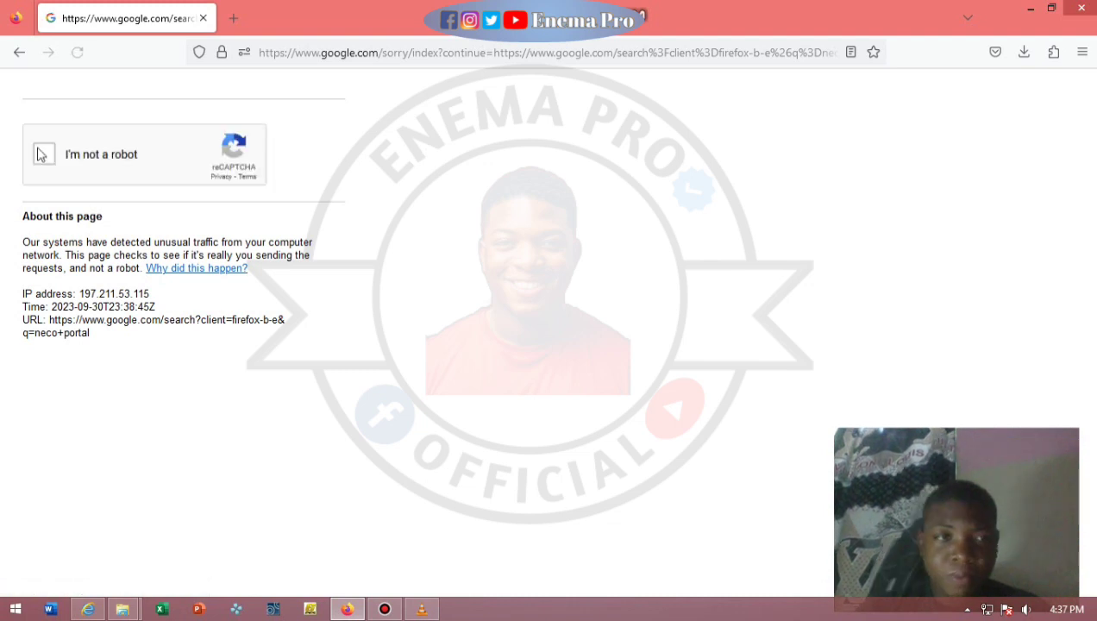
Pass Google's reCAPTCHA by selecting the three fire hydrant images and verifying.
{"action": "left_click", "coordinate": [42, 154]}
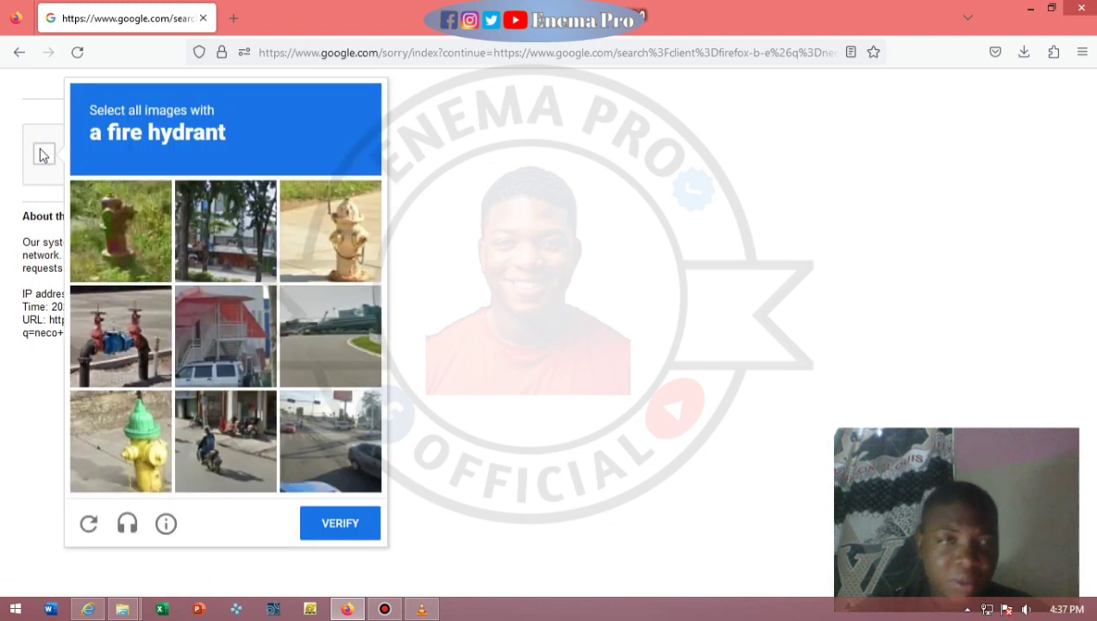
{"action": "left_click", "coordinate": [142, 231]}
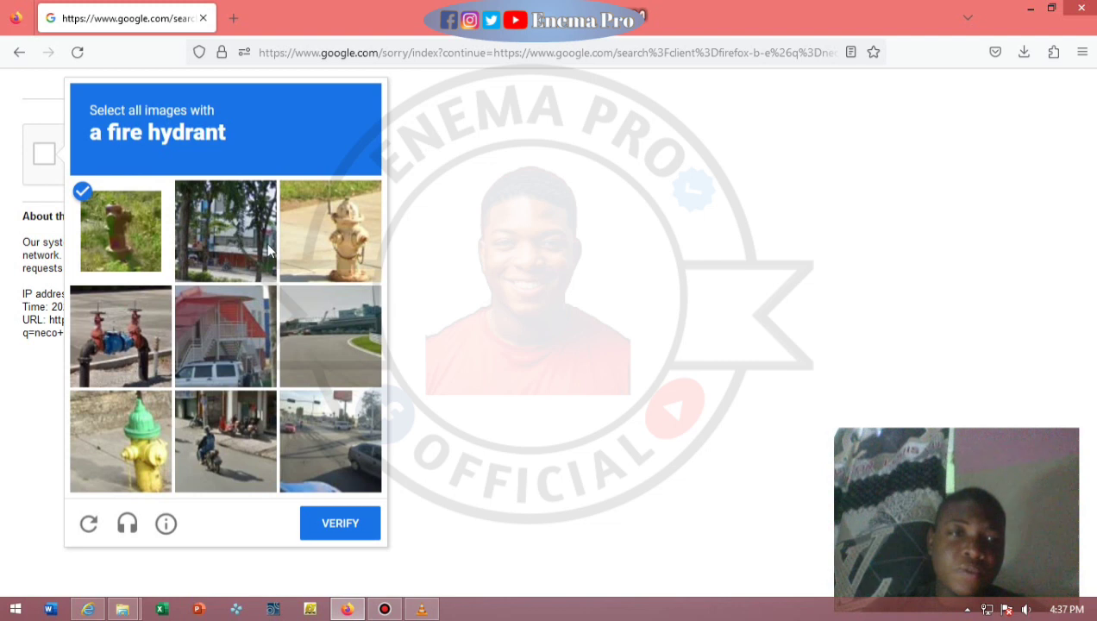
{"action": "left_click", "coordinate": [308, 226]}
{"action": "left_click", "coordinate": [135, 447]}
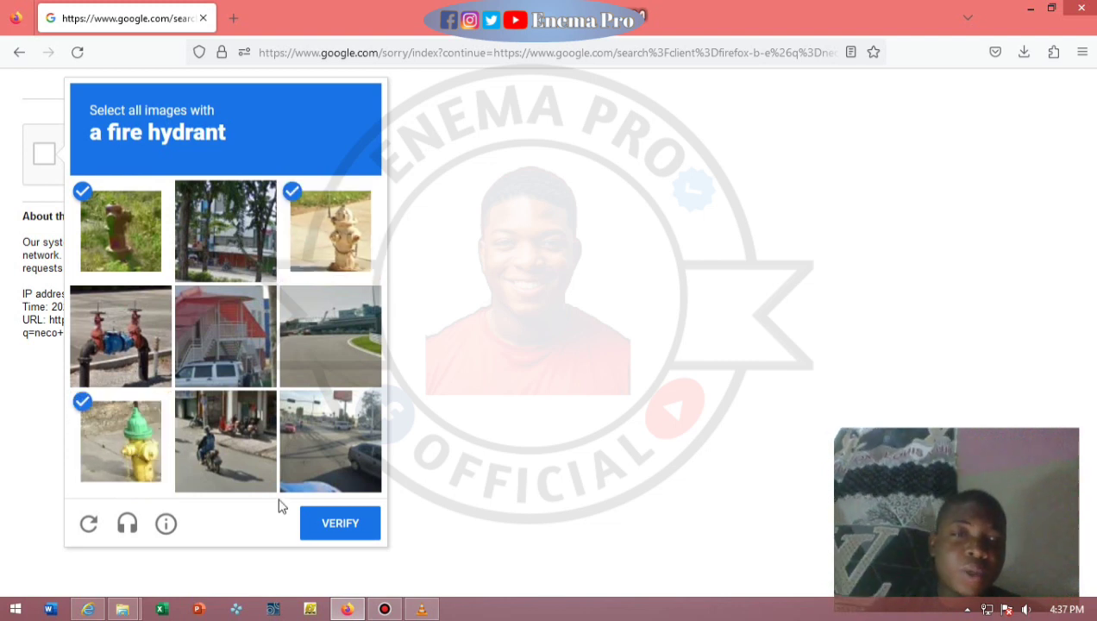
{"action": "left_click", "coordinate": [336, 524]}
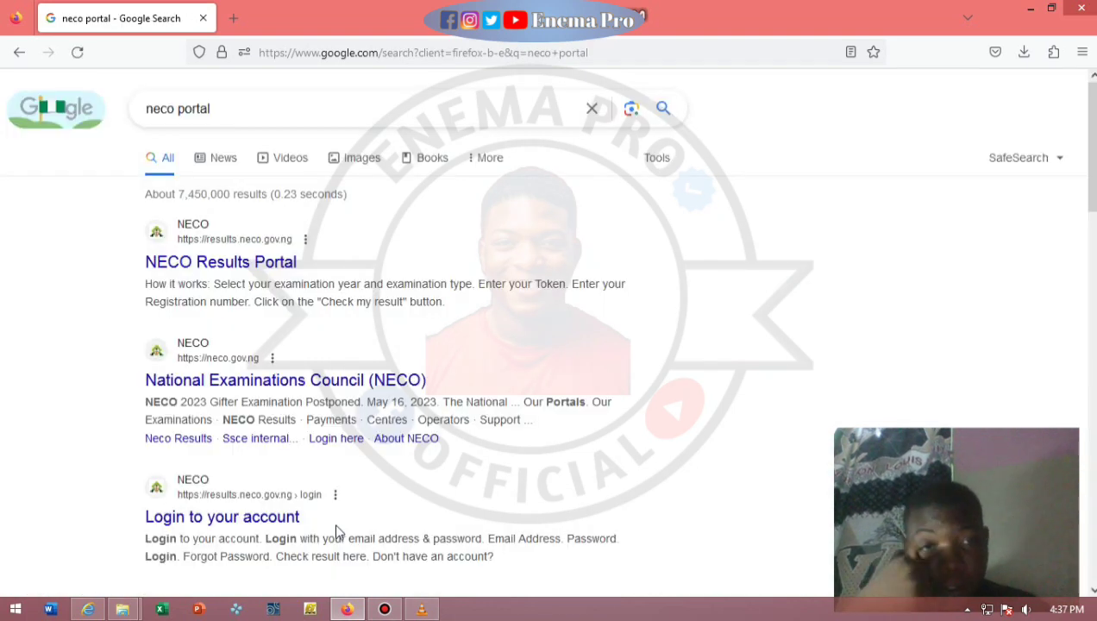
Open the NECO Results Portal result at results.neco.gov.ng.
{"action": "left_click", "coordinate": [261, 265]}
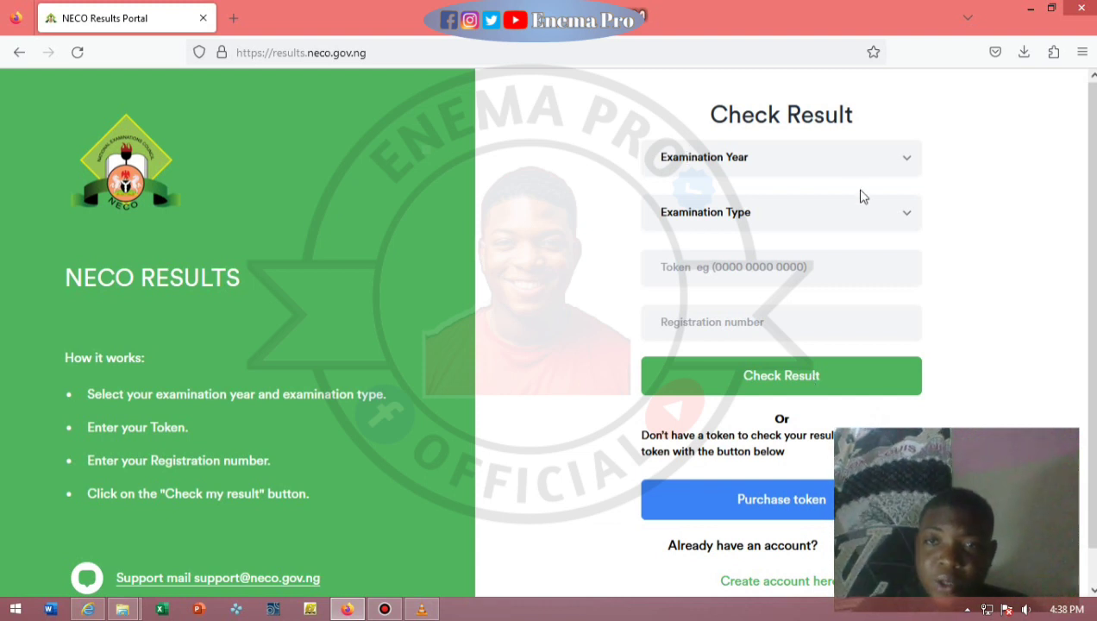
Check the Examination Year list without choosing a year and scroll the Check Result page.
{"action": "left_click", "coordinate": [895, 171]}
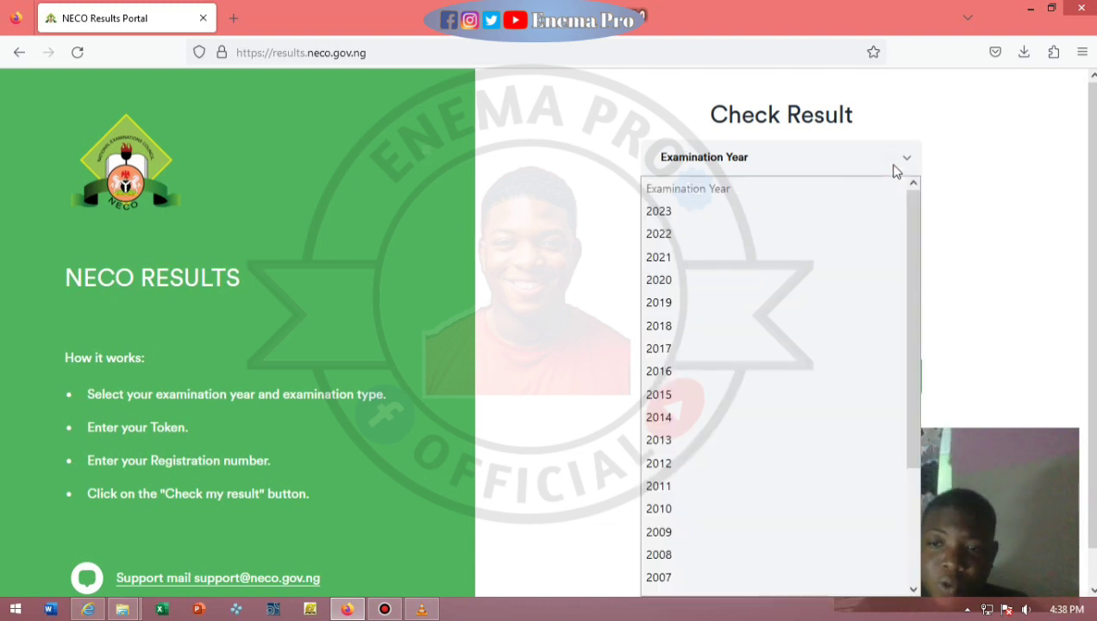
{"action": "left_click", "coordinate": [936, 200]}
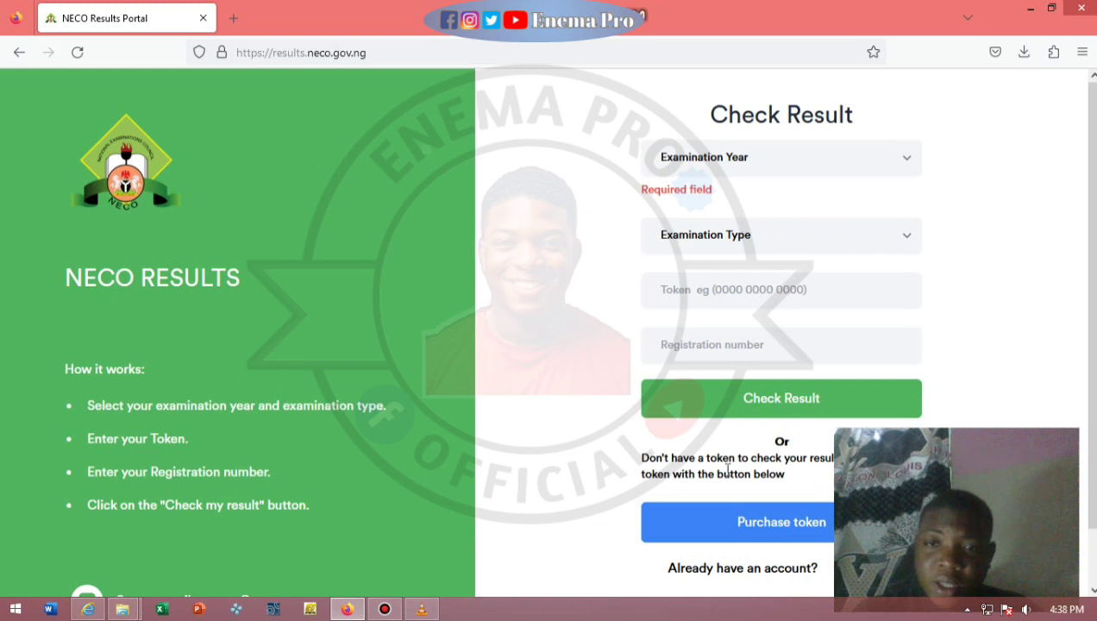
{"action": "scroll", "coordinate": [1088, 302], "scroll_direction": "down", "scroll_amount": 1}
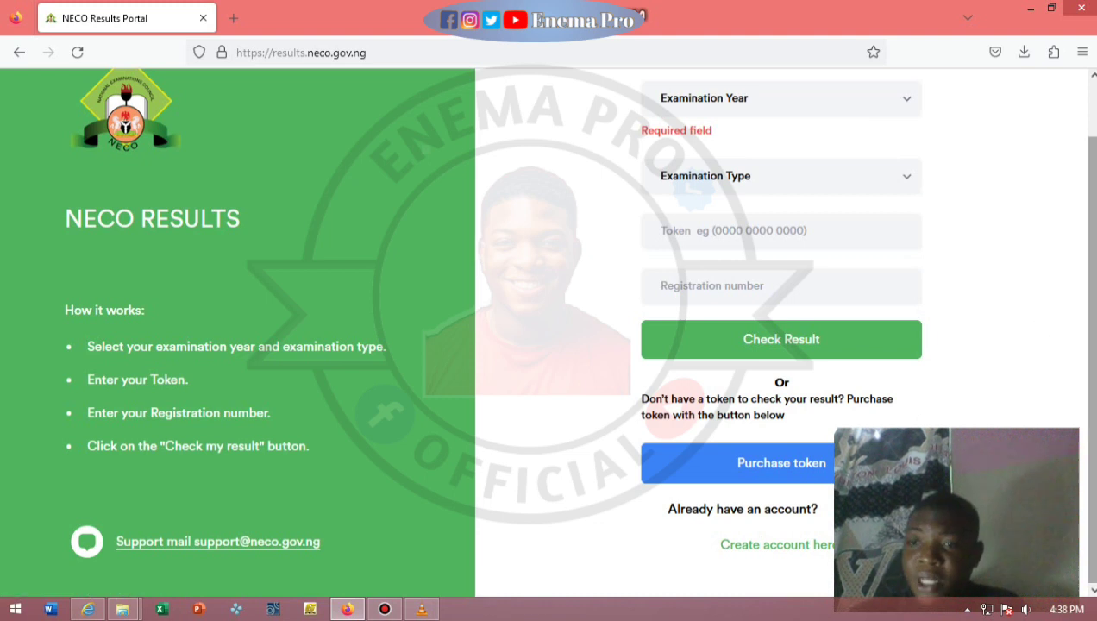
{"action": "scroll", "coordinate": [1088, 311], "scroll_direction": "up", "scroll_amount": 1}
{"action": "scroll", "coordinate": [1088, 311], "scroll_direction": "down", "scroll_amount": 1}
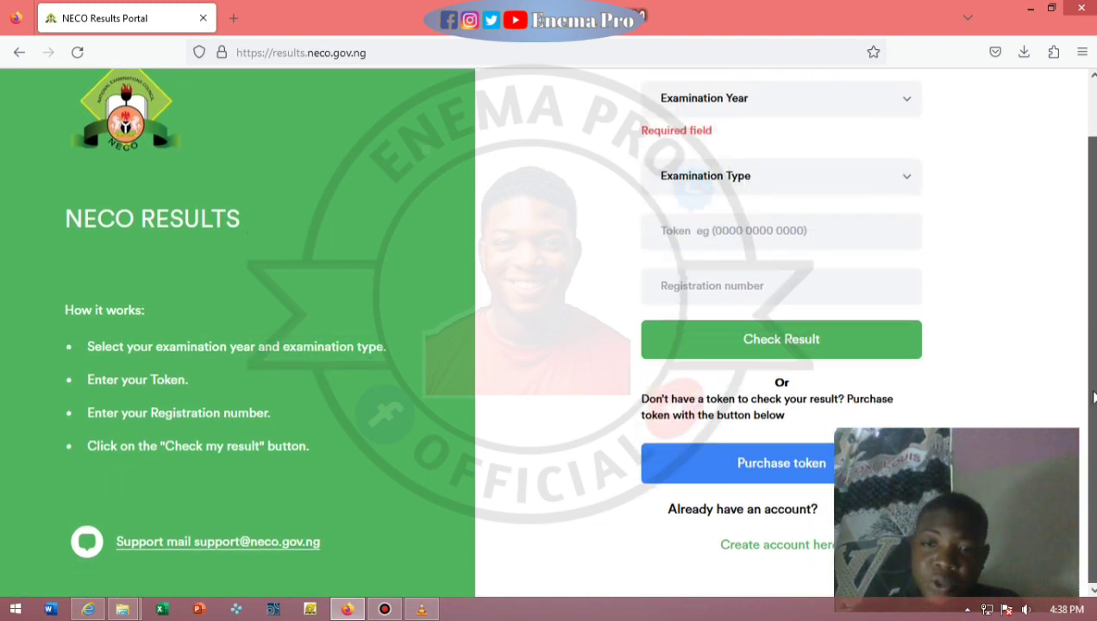
{"action": "left_click_drag", "start_coordinate": [1090, 318], "coordinate": [1088, 297]}
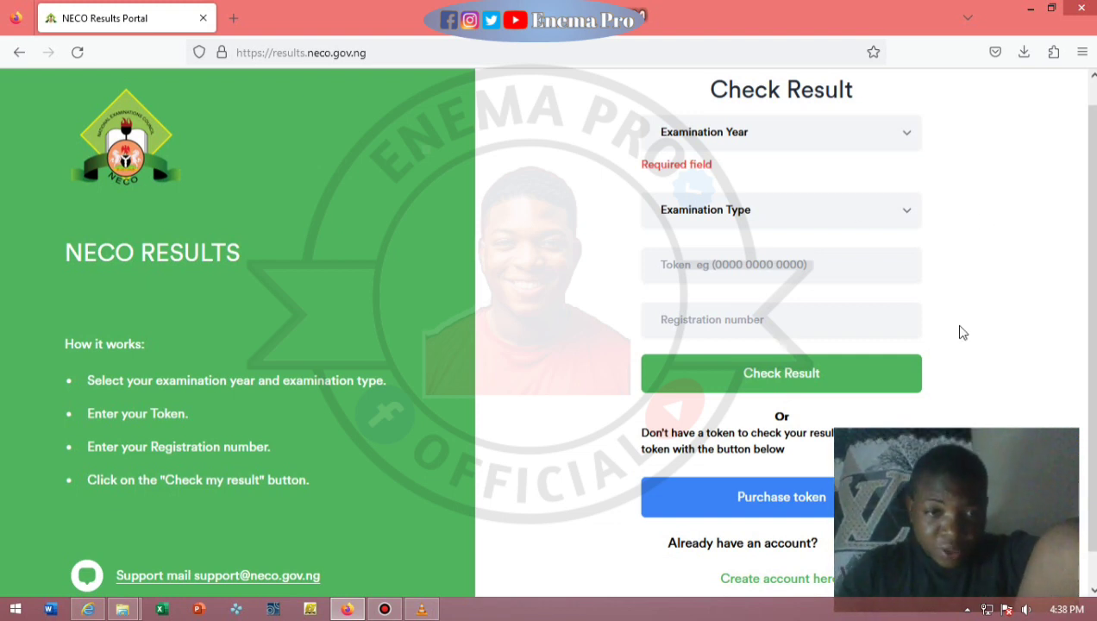
Highlight the token-purchase note, restore down Firefox, and follow the 'Login here' link.
{"action": "mouse_move", "coordinate": [987, 466]}
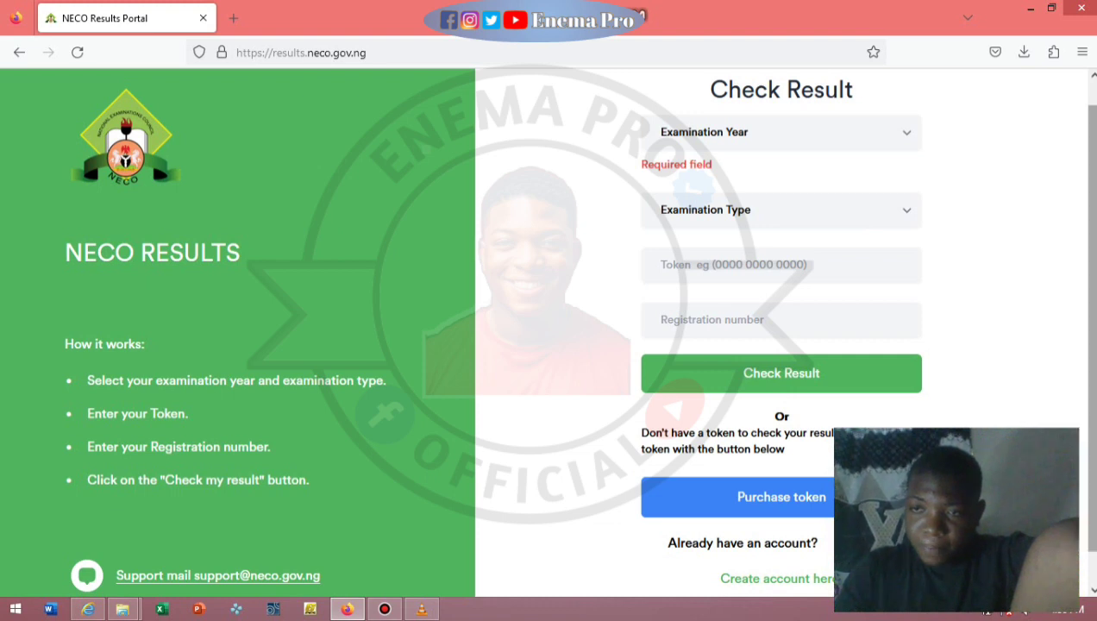
{"action": "scroll", "coordinate": [1088, 431], "scroll_direction": "down", "scroll_amount": 1}
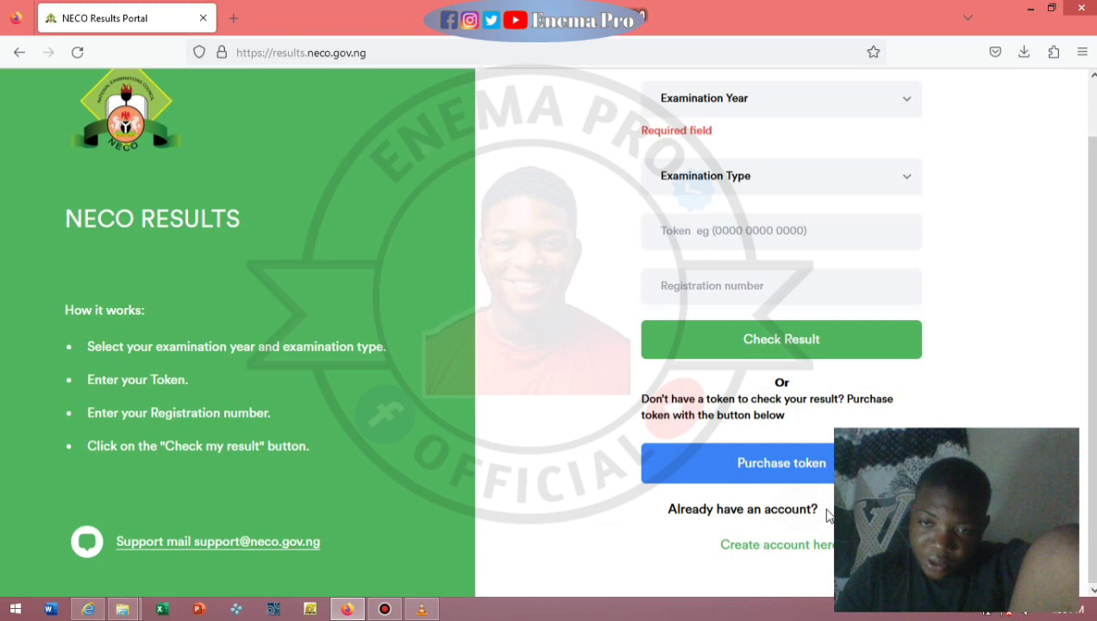
{"action": "left_click_drag", "start_coordinate": [828, 510], "coordinate": [849, 402]}
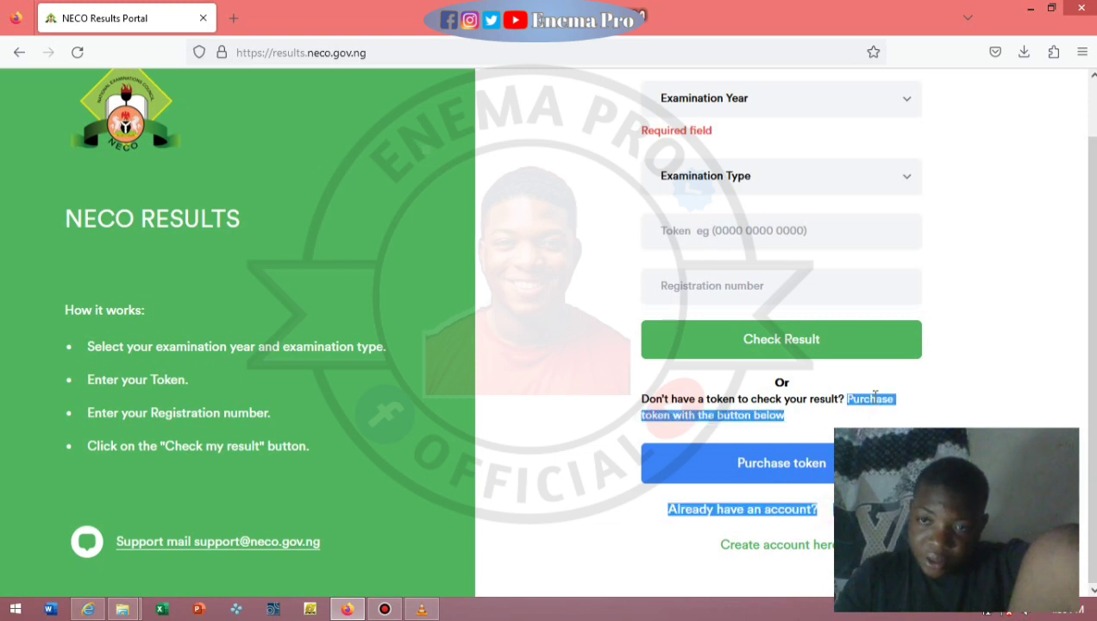
{"action": "left_click", "coordinate": [1054, 7]}
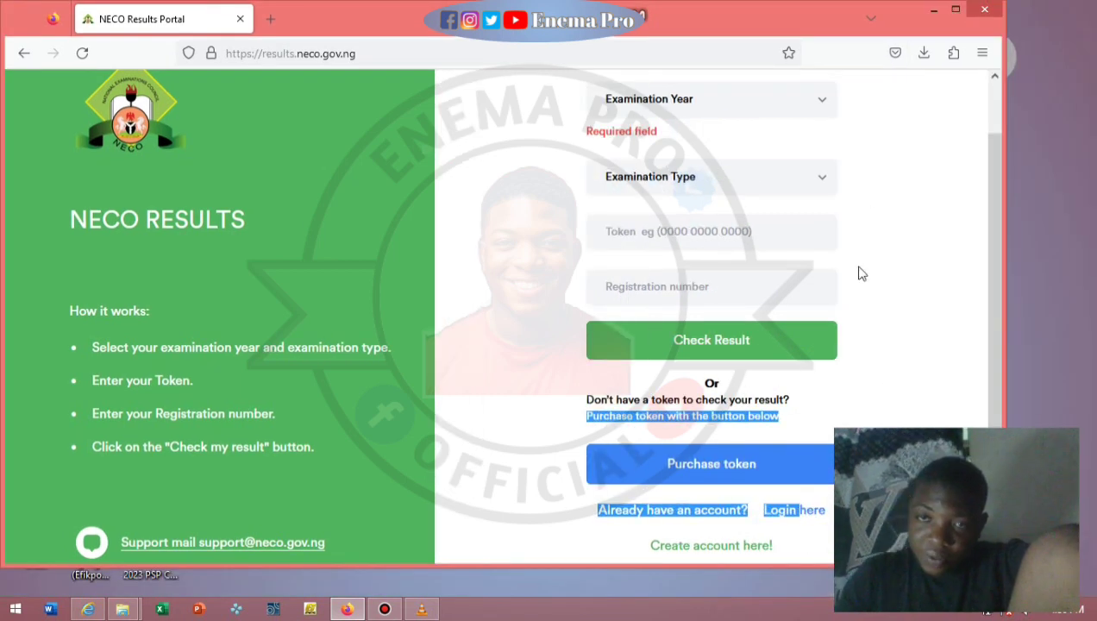
{"action": "left_click", "coordinate": [794, 512]}
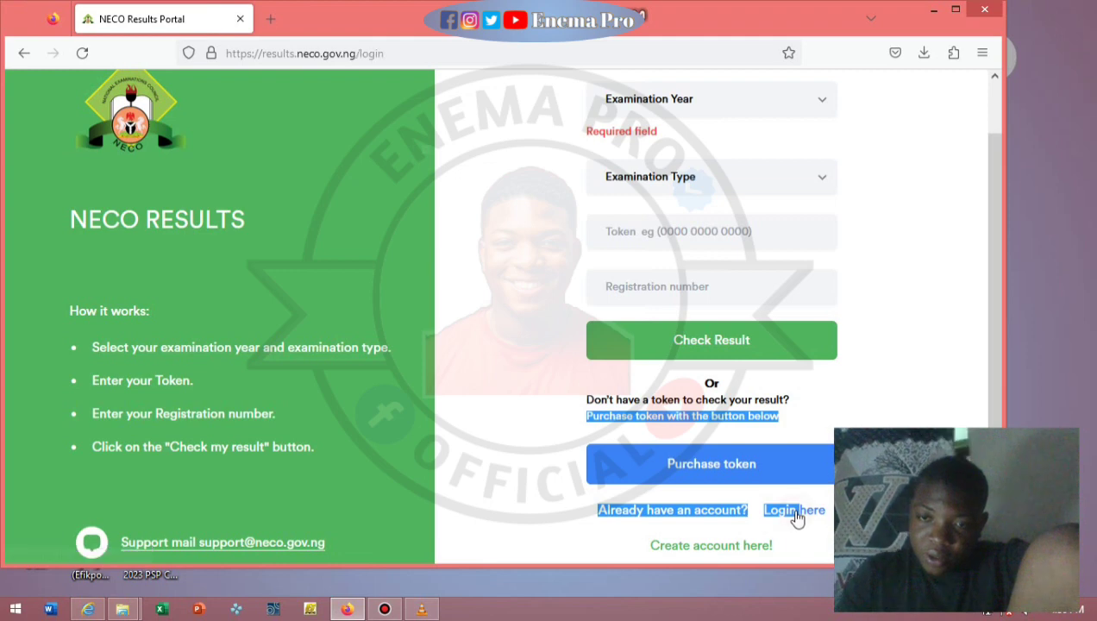
Maximize Firefox and fill the login form with the account e-mail address and password.
{"action": "left_click", "coordinate": [955, 10]}
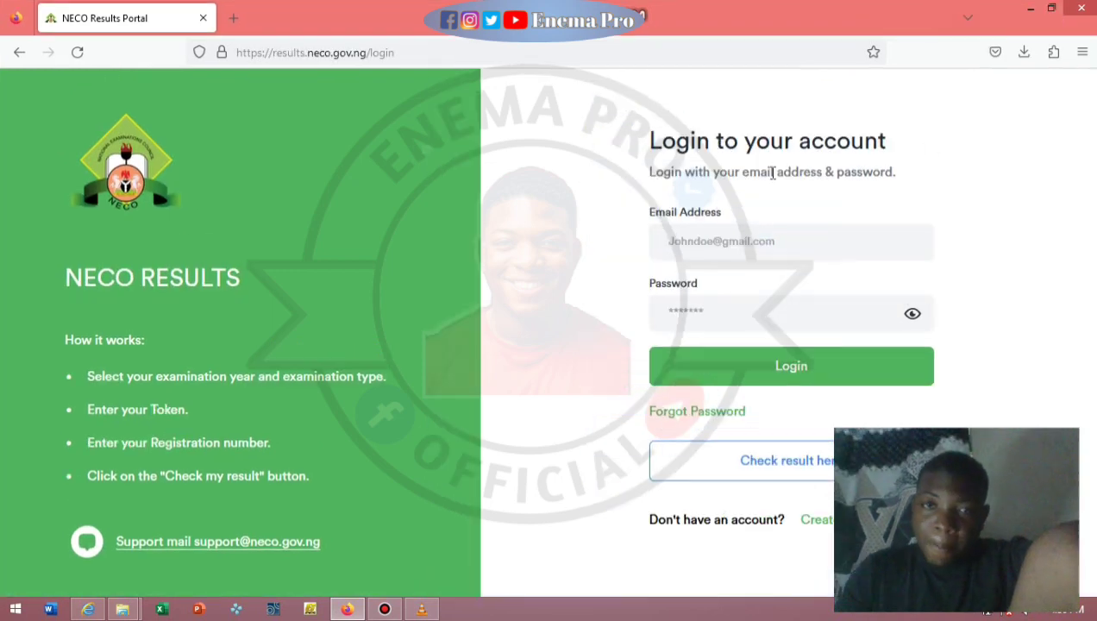
{"action": "left_click", "coordinate": [758, 242]}
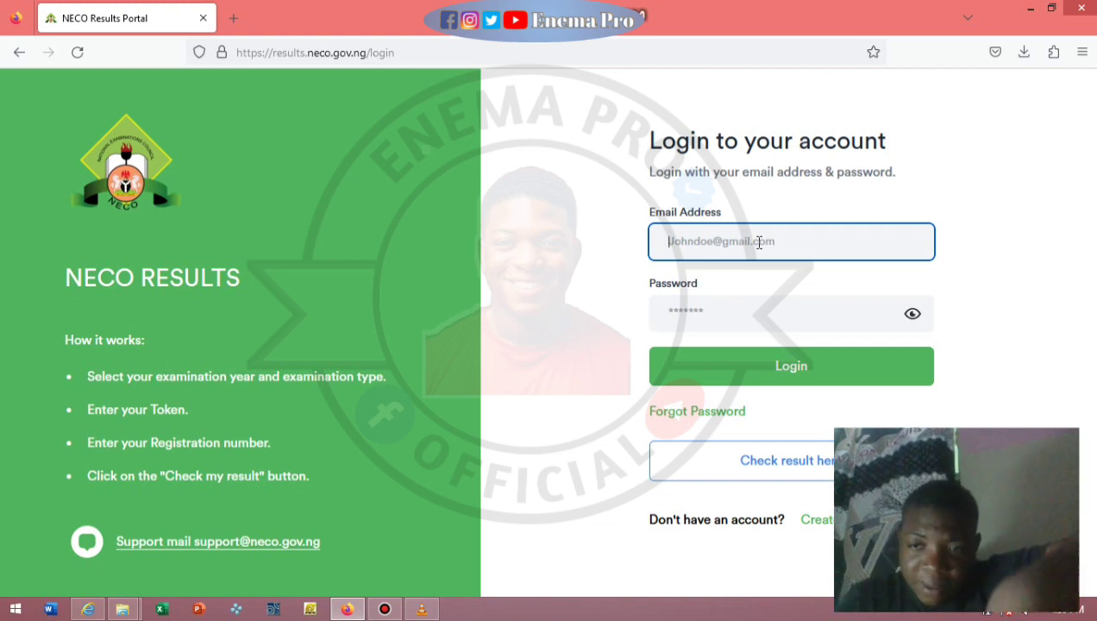
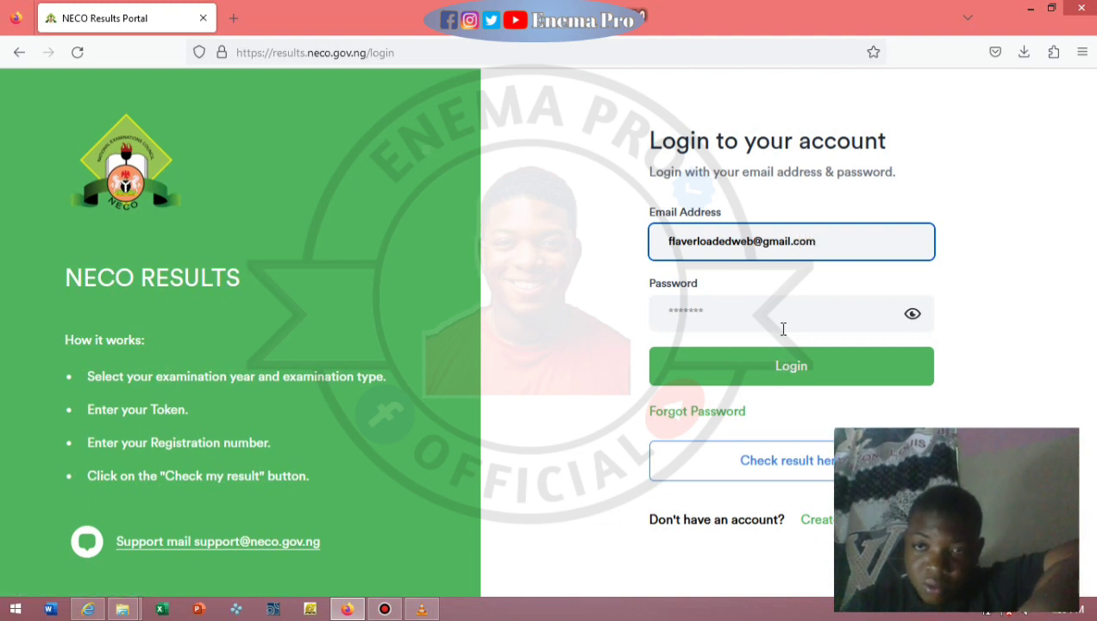
{"action": "left_click", "coordinate": [783, 326]}
{"action": "type", "text": "a"}
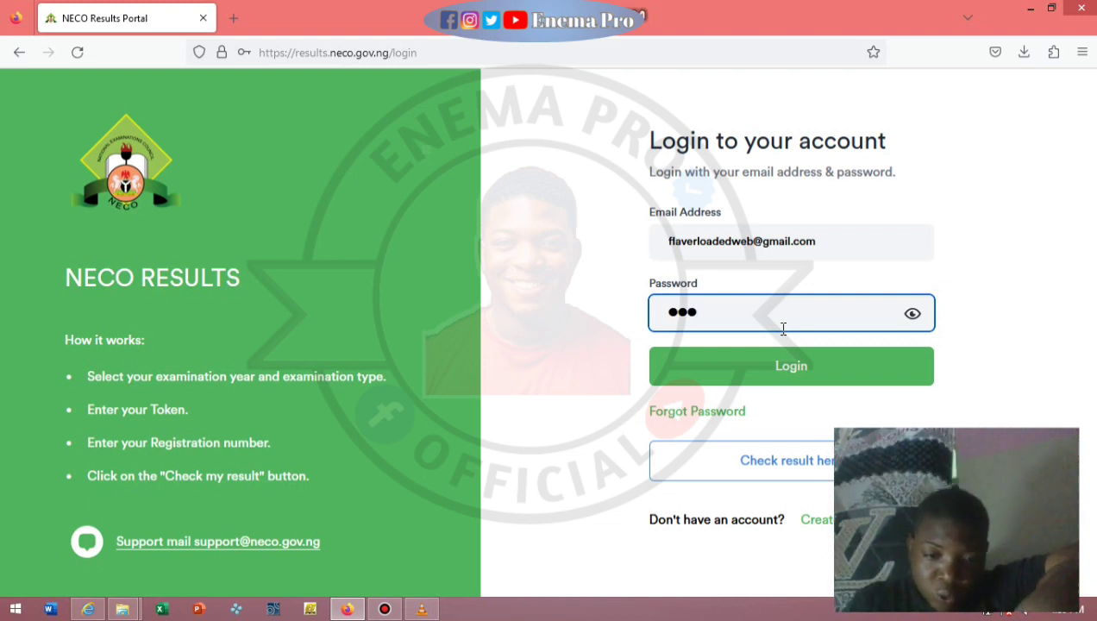
{"action": "type", "text": "aaaaa"}
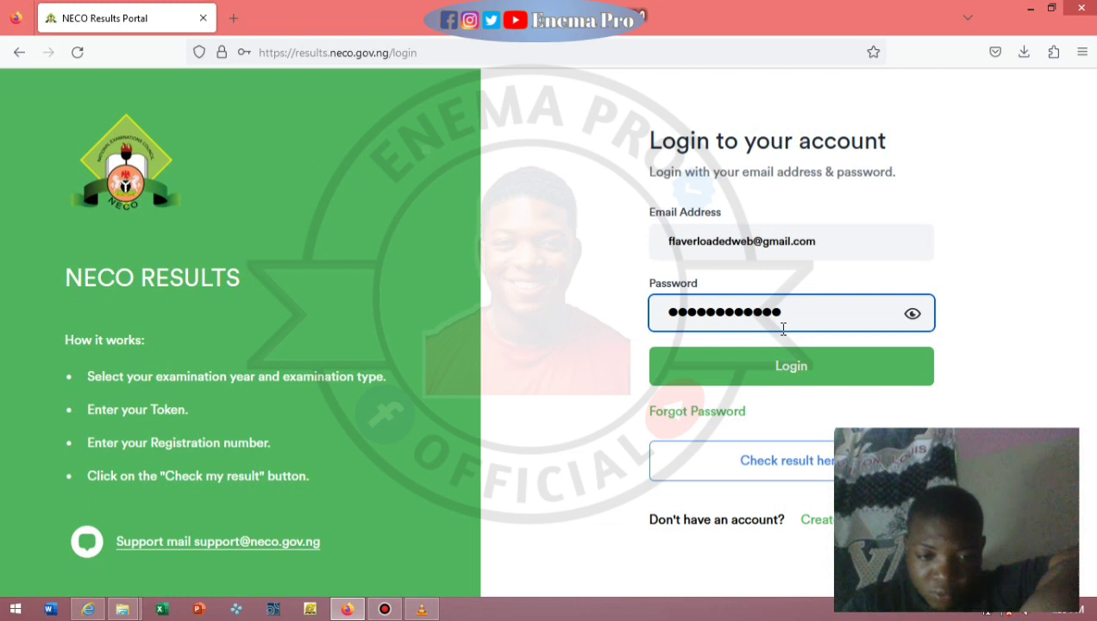
Log in, let Firefox save the password, and review the dashboard's token counts.
{"action": "left_click", "coordinate": [783, 366]}
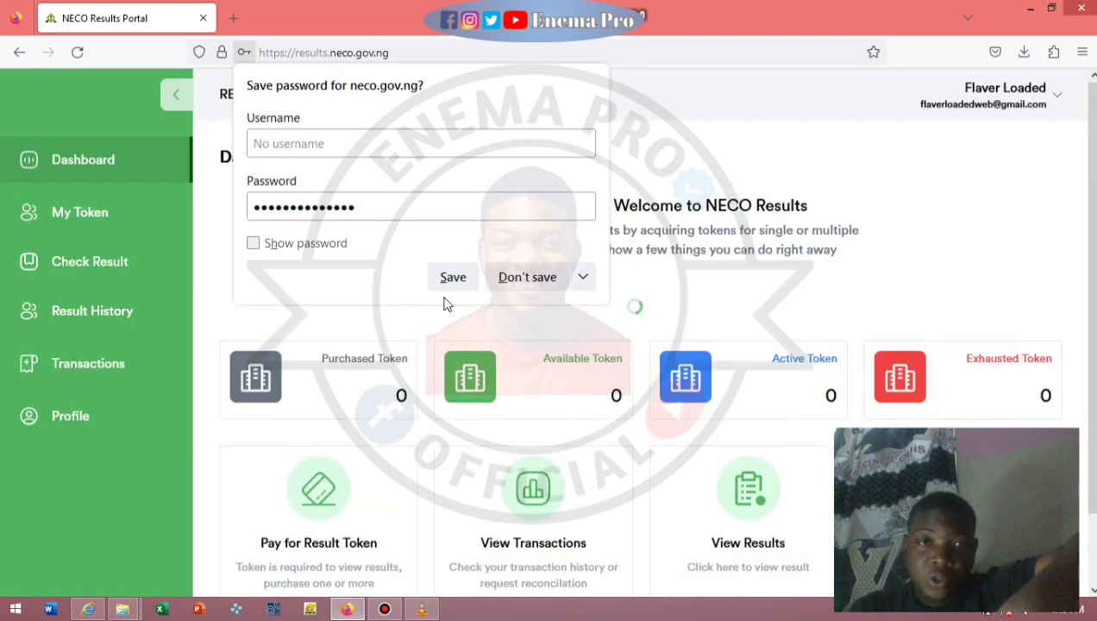
{"action": "left_click", "coordinate": [450, 277]}
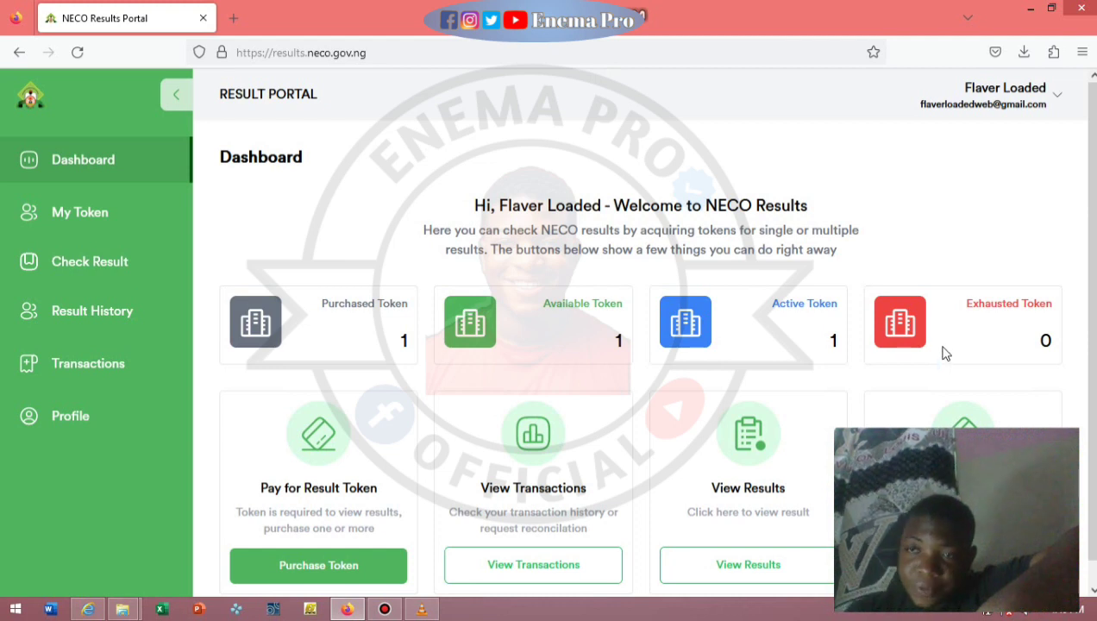
{"action": "scroll", "coordinate": [1091, 327], "scroll_direction": "down", "scroll_amount": 1}
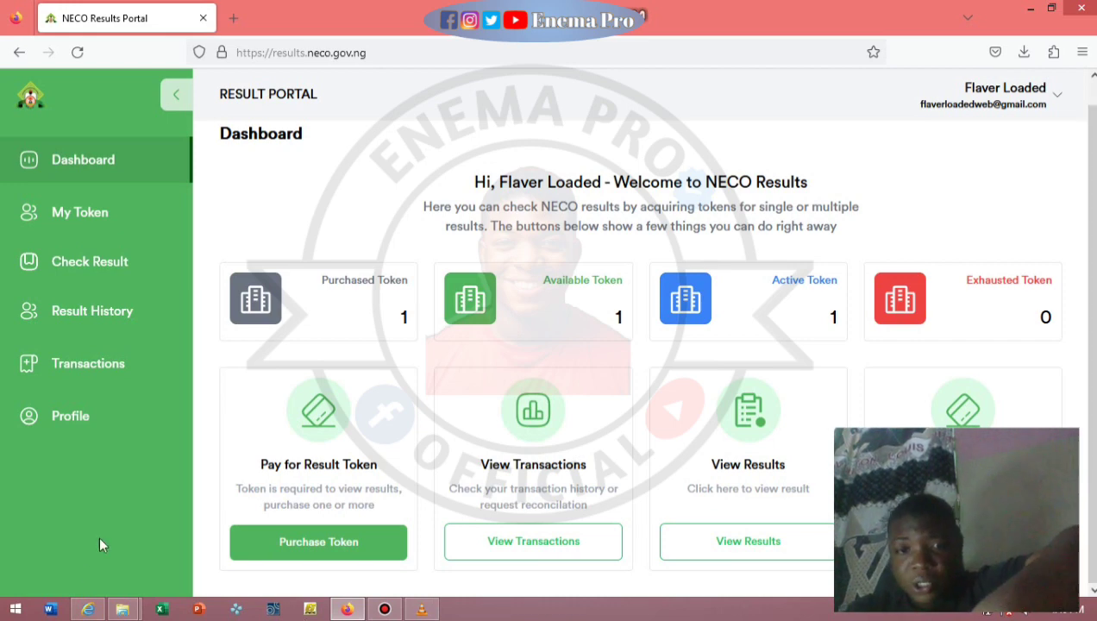
Purchase 1 token, accept the non-refundable payment terms, and proceed to Remita.
{"action": "left_click", "coordinate": [257, 543]}
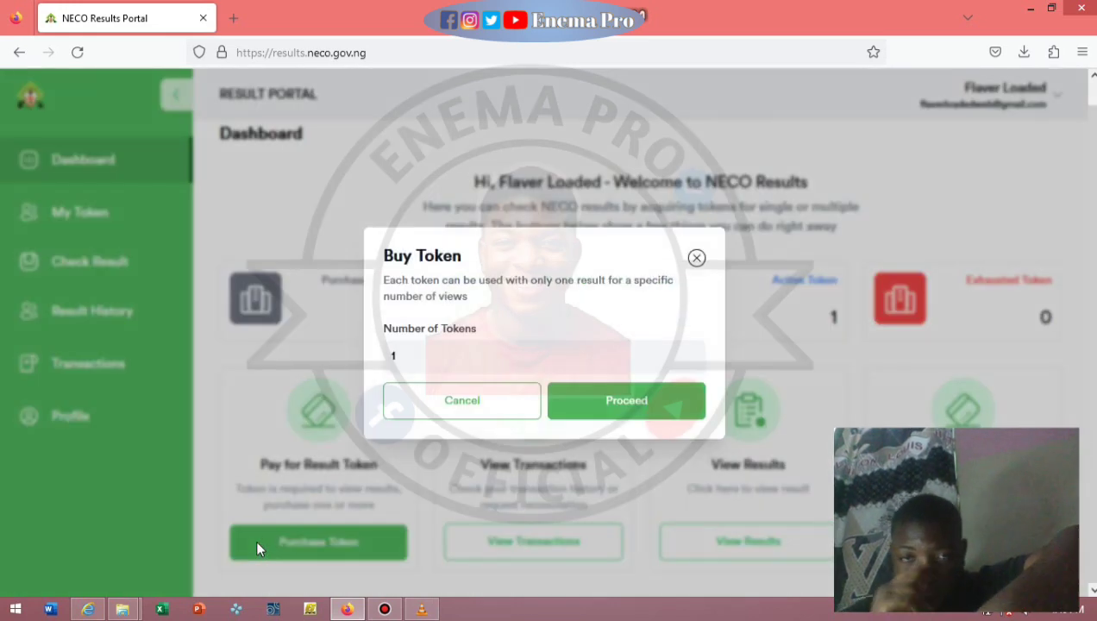
{"action": "left_click", "coordinate": [400, 361]}
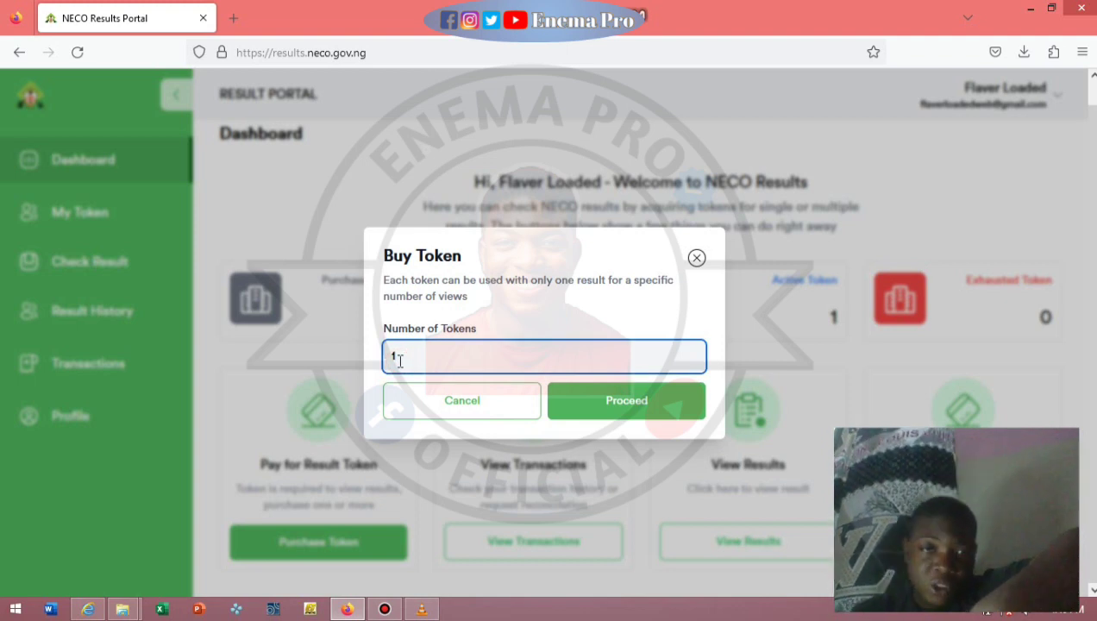
{"action": "left_click", "coordinate": [665, 399]}
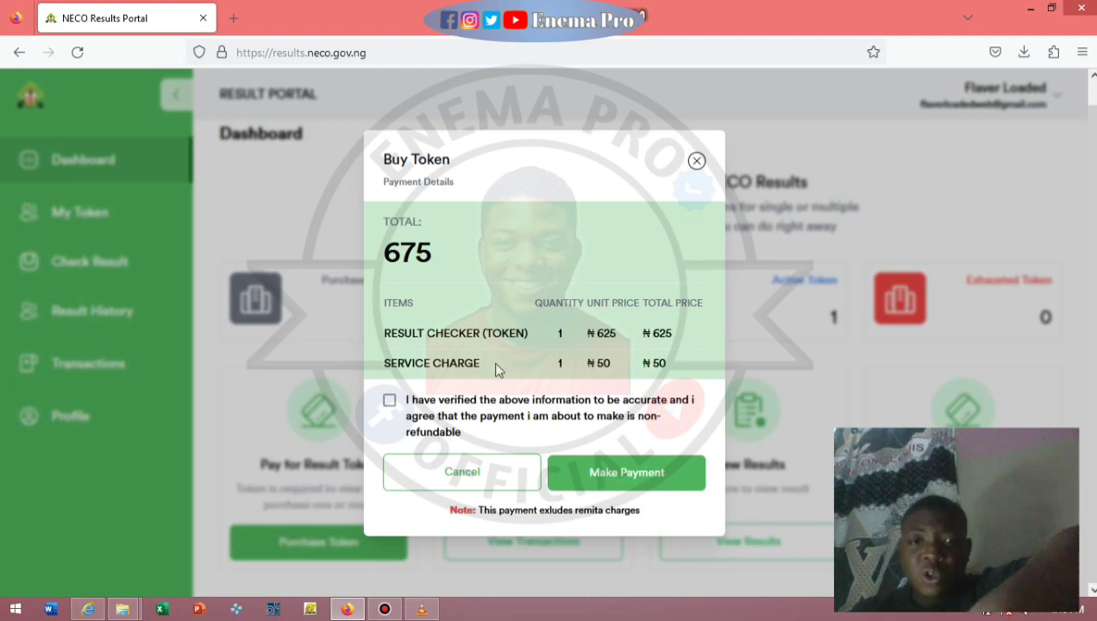
{"action": "left_click", "coordinate": [389, 399]}
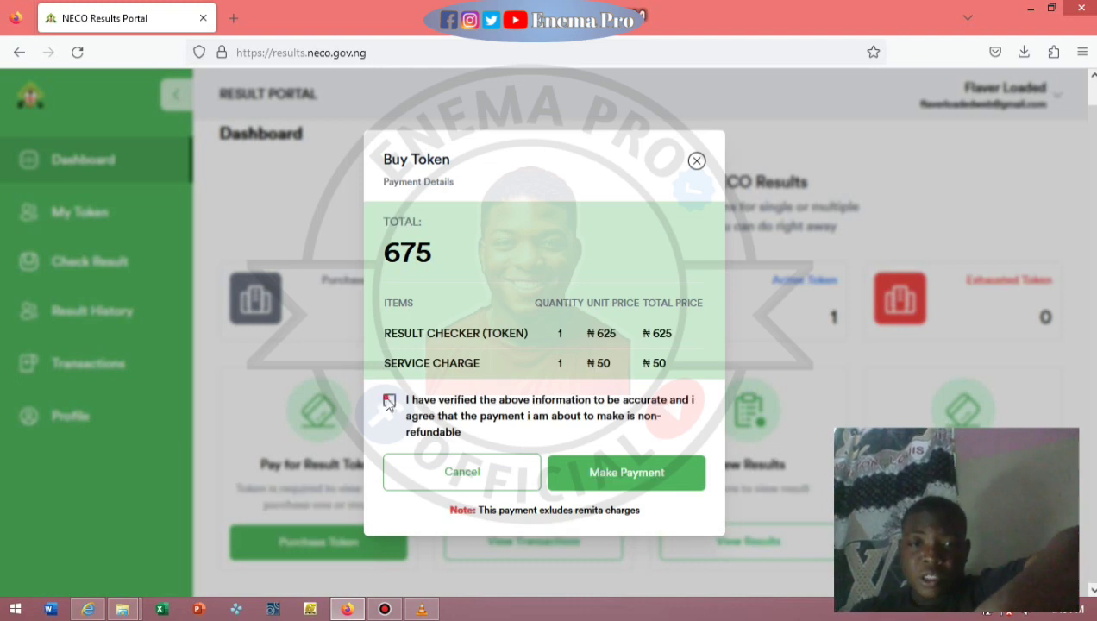
{"action": "left_click", "coordinate": [619, 468]}
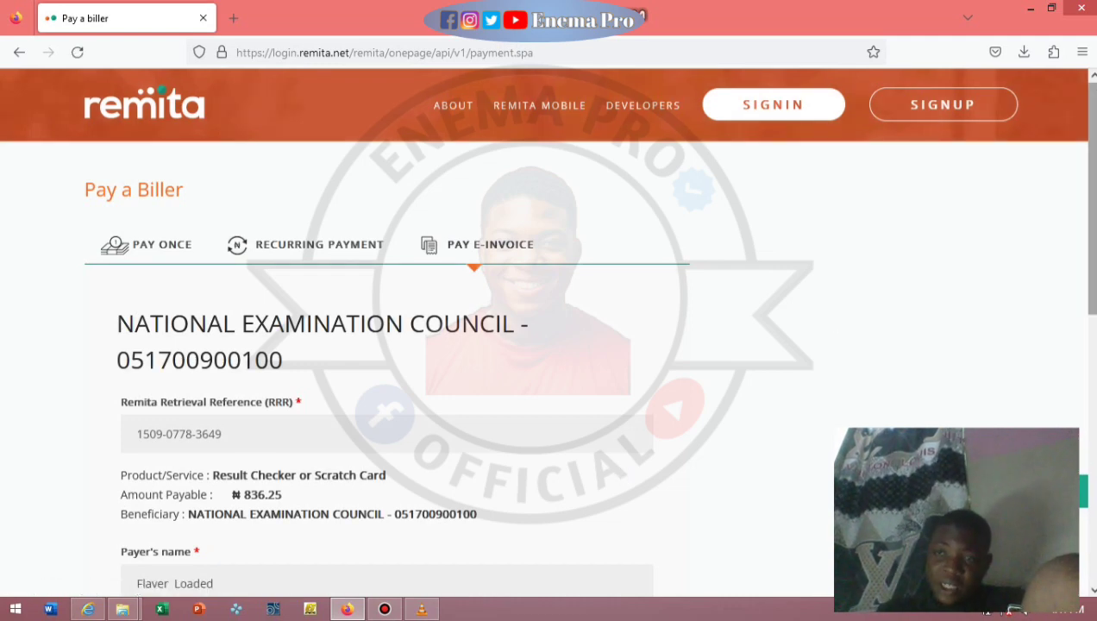
Review the beneficiary details on the ₦836.25 Result Checker invoice and submit it.
{"action": "scroll", "coordinate": [549, 327], "scroll_direction": "down", "scroll_amount": 3}
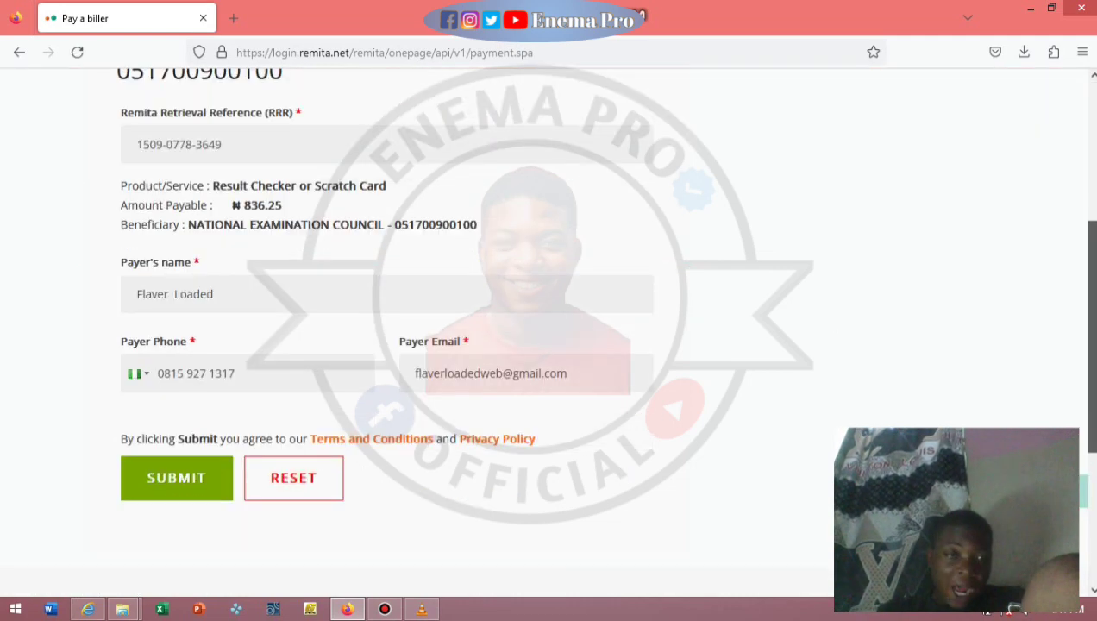
{"action": "scroll", "coordinate": [549, 328], "scroll_direction": "down", "scroll_amount": 1}
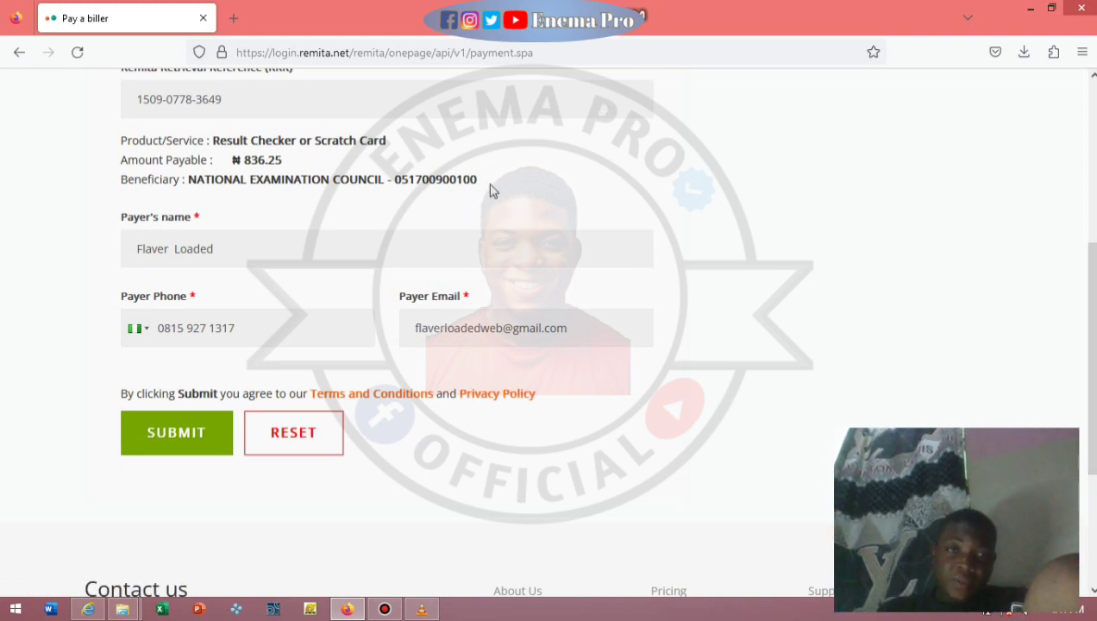
{"action": "double_click", "coordinate": [637, 181]}
{"action": "left_click_drag", "start_coordinate": [637, 183], "coordinate": [637, 220]}
{"action": "left_click", "coordinate": [637, 220]}
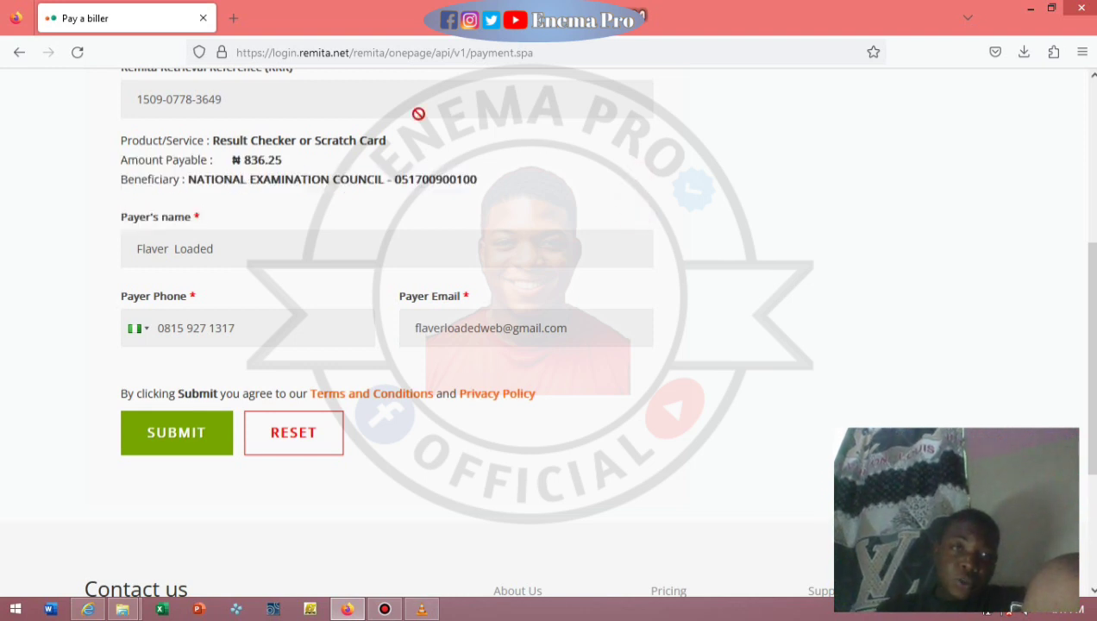
{"action": "left_click", "coordinate": [172, 438]}
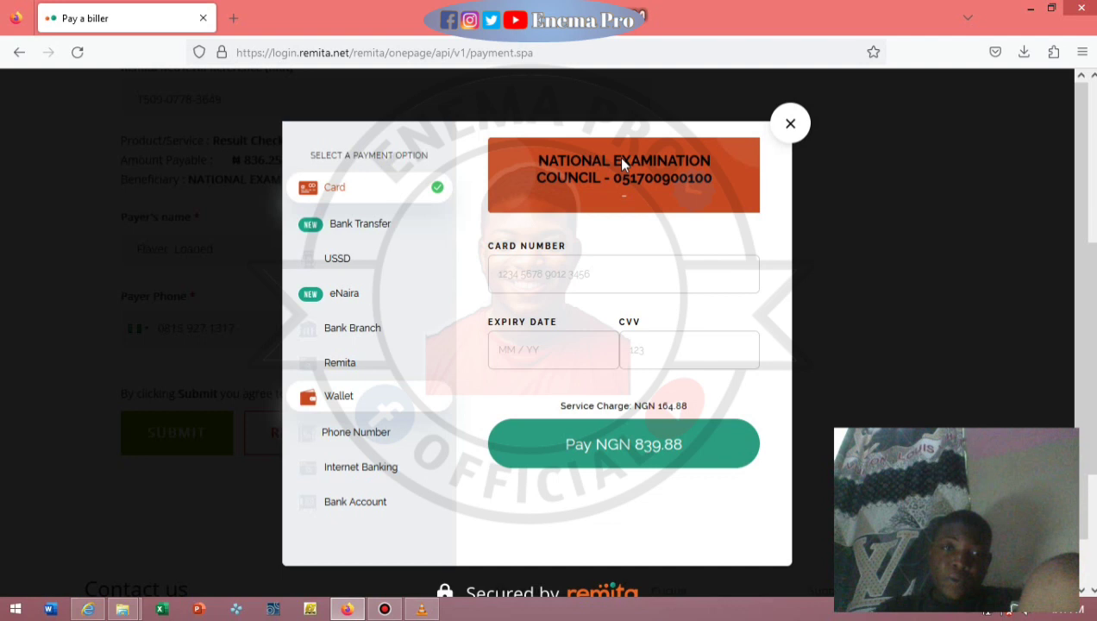
Look through the card fields and the USSD provider list without paying.
{"action": "left_click", "coordinate": [554, 281]}
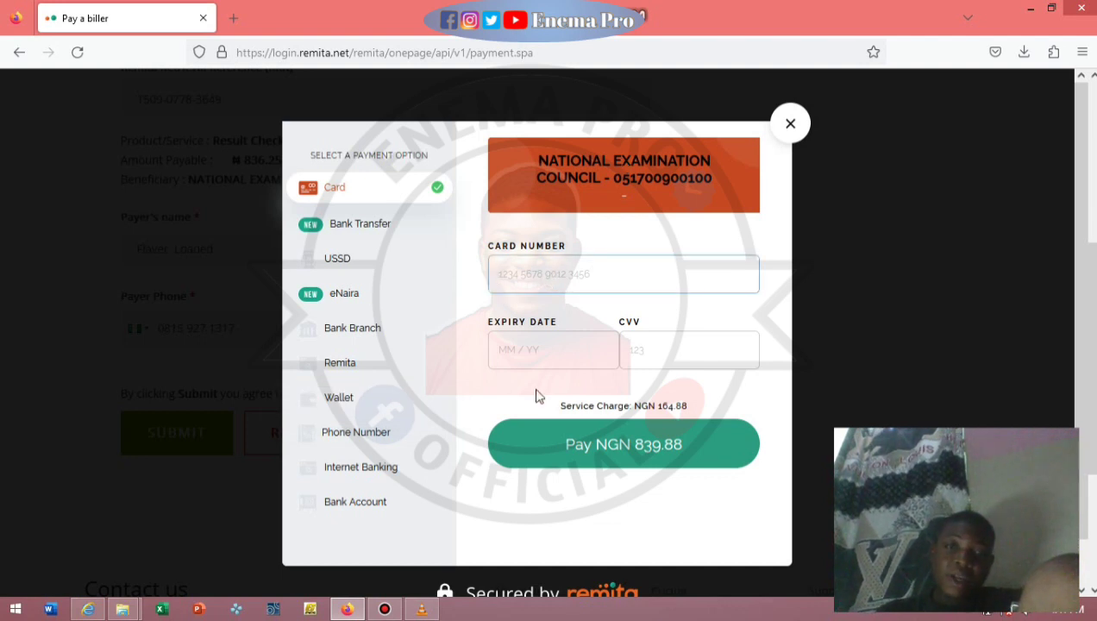
{"action": "left_click", "coordinate": [533, 349]}
{"action": "left_click", "coordinate": [644, 338]}
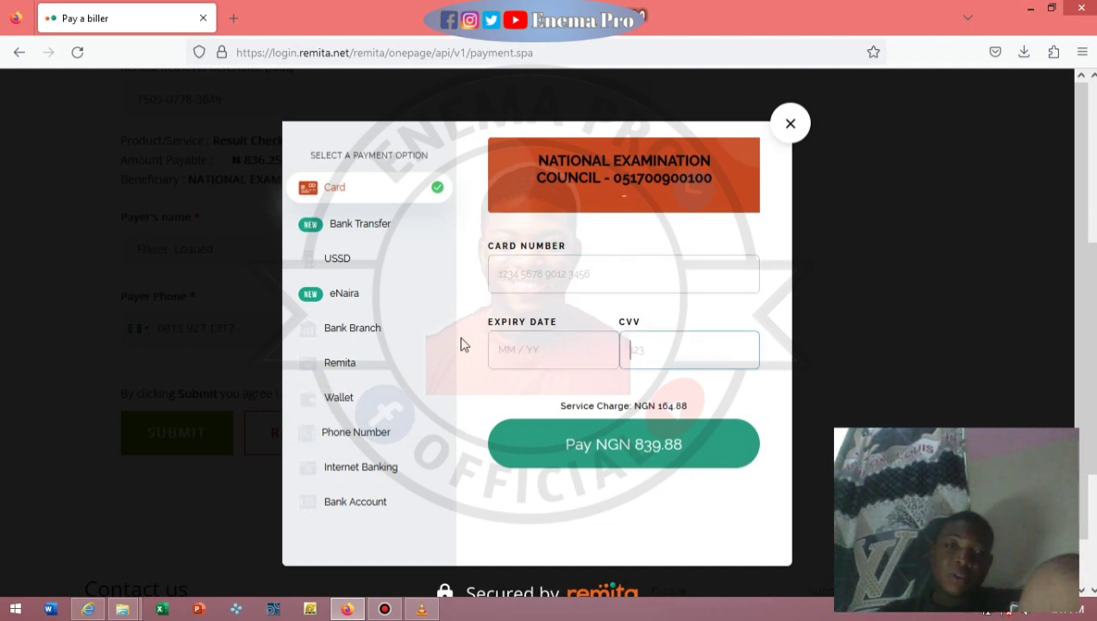
{"action": "scroll", "coordinate": [460, 345], "scroll_direction": "down", "scroll_amount": 1}
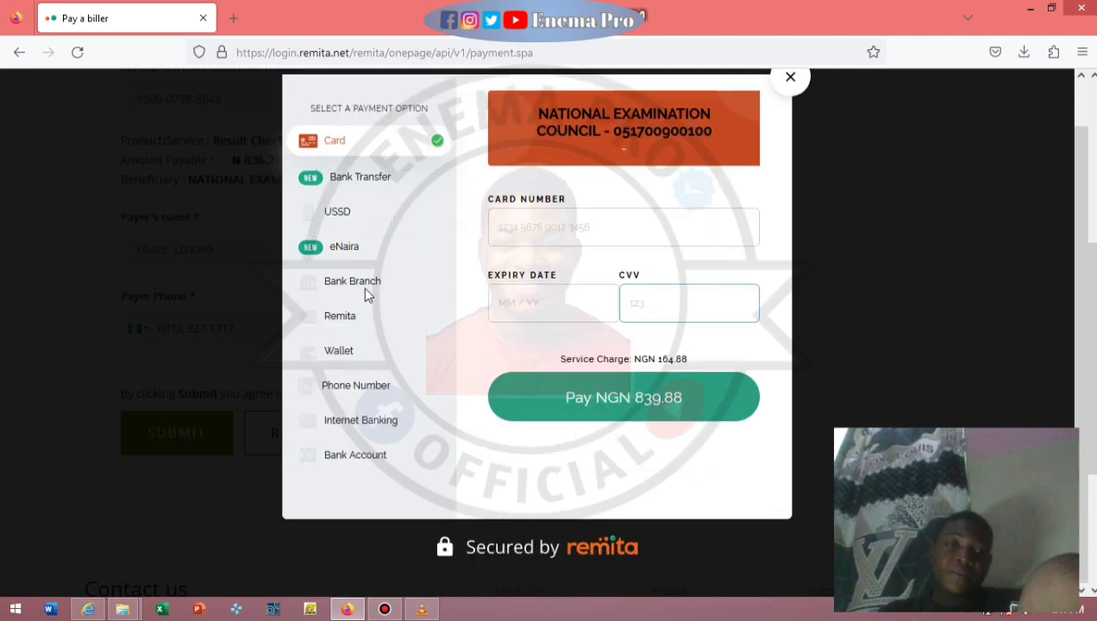
{"action": "left_click", "coordinate": [376, 225]}
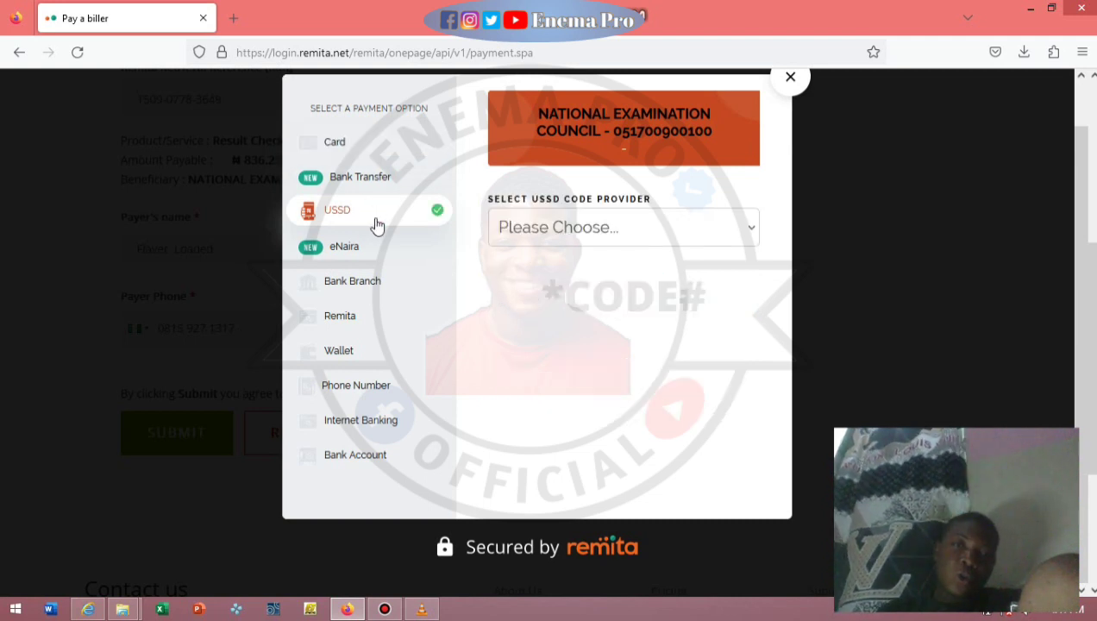
{"action": "scroll", "coordinate": [576, 265], "scroll_direction": "up", "scroll_amount": 1}
{"action": "left_click", "coordinate": [576, 274]}
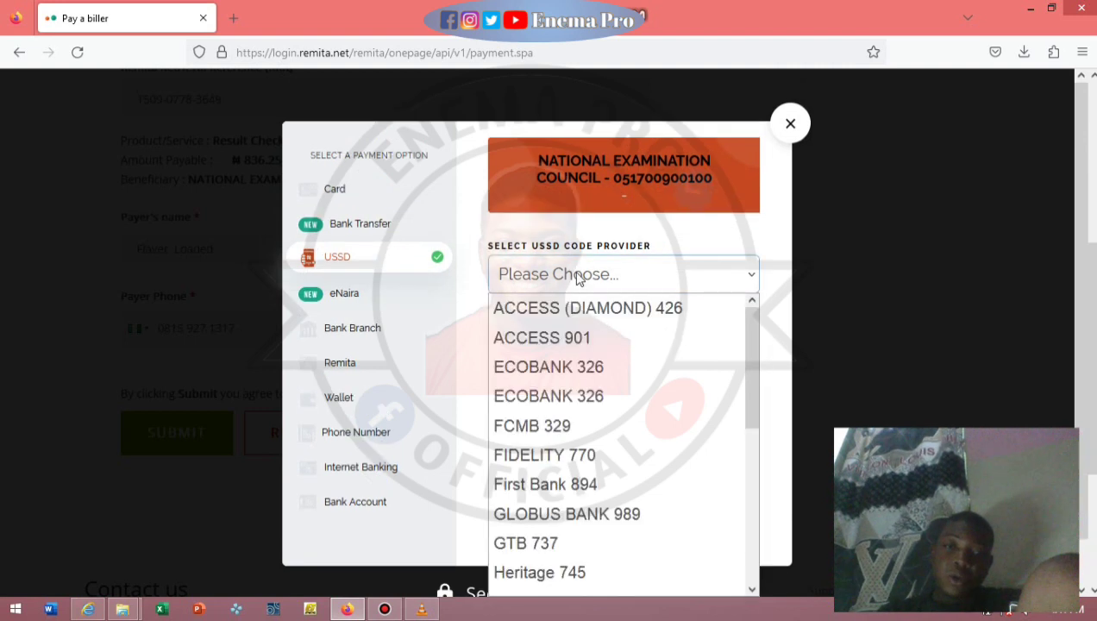
{"action": "left_click", "coordinate": [574, 273]}
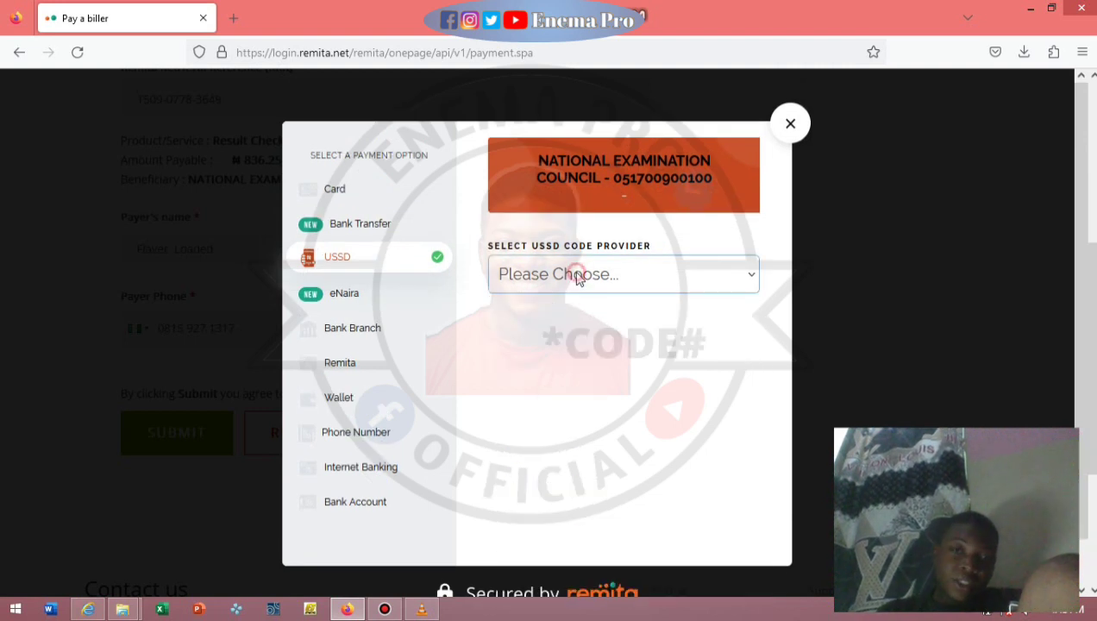
Choose Bank Transfer, confirm the money was sent, and close the payment window.
{"action": "left_click", "coordinate": [384, 240]}
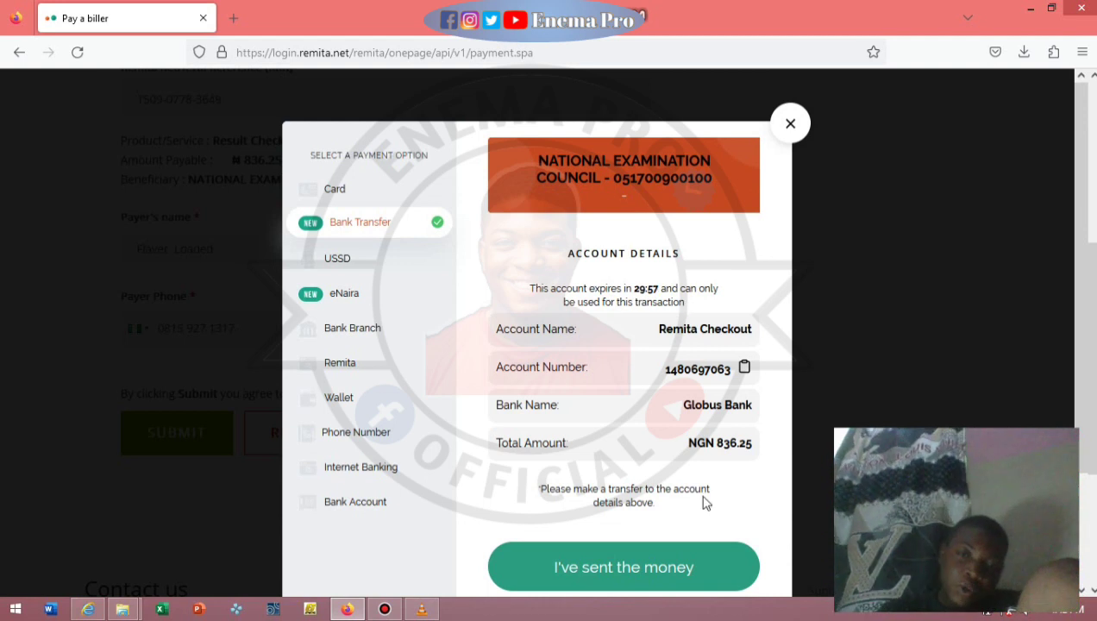
{"action": "left_click", "coordinate": [652, 567]}
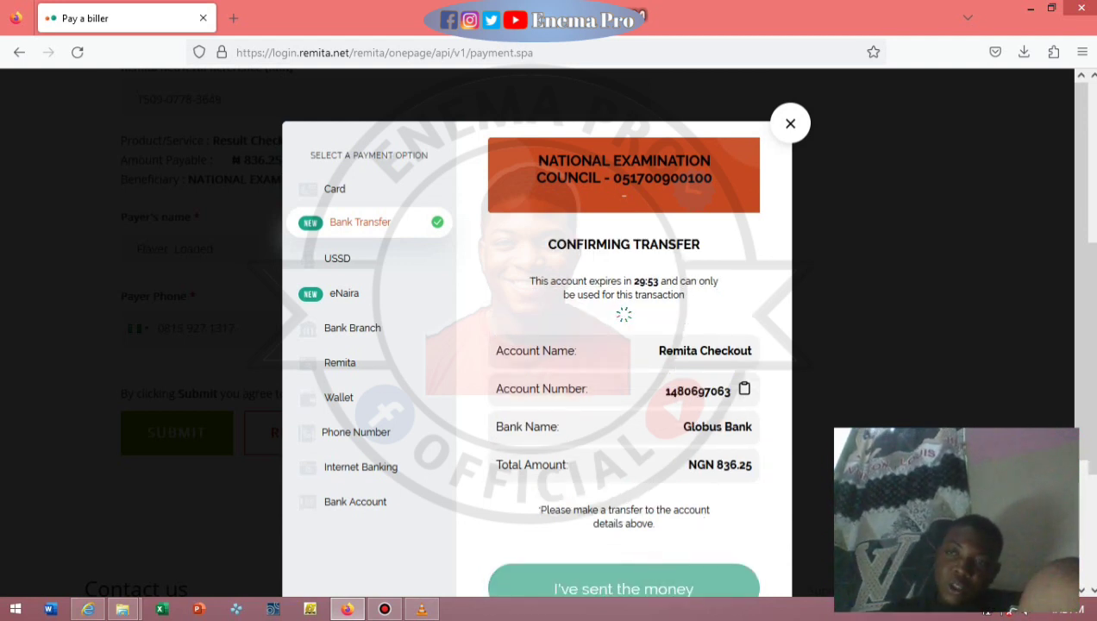
{"action": "scroll", "coordinate": [1093, 167], "scroll_direction": "up", "scroll_amount": 4}
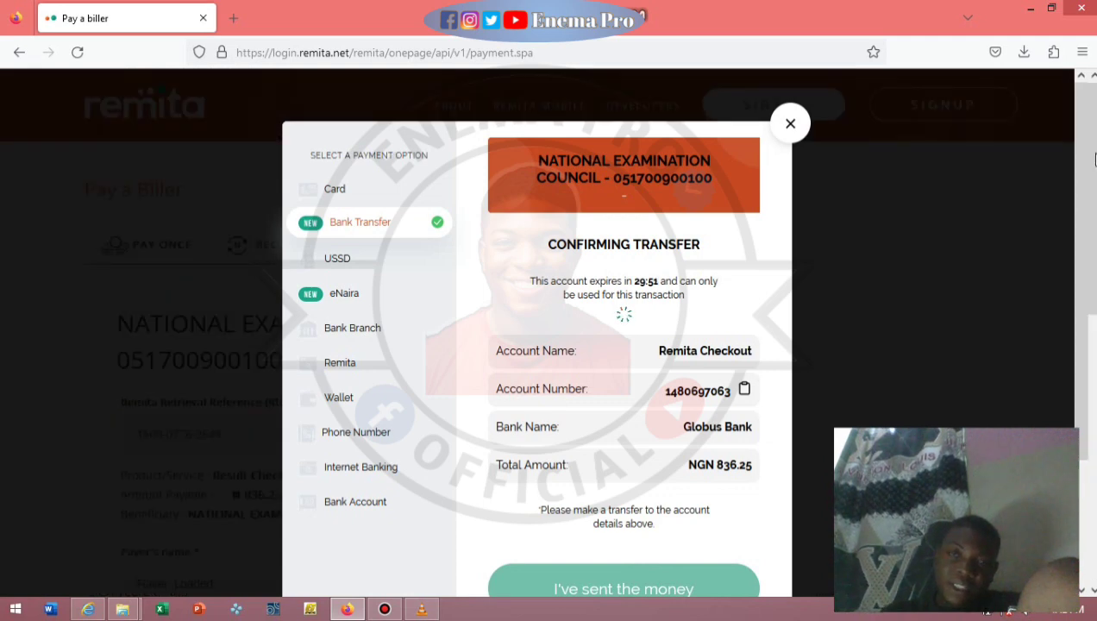
{"action": "left_click", "coordinate": [790, 123]}
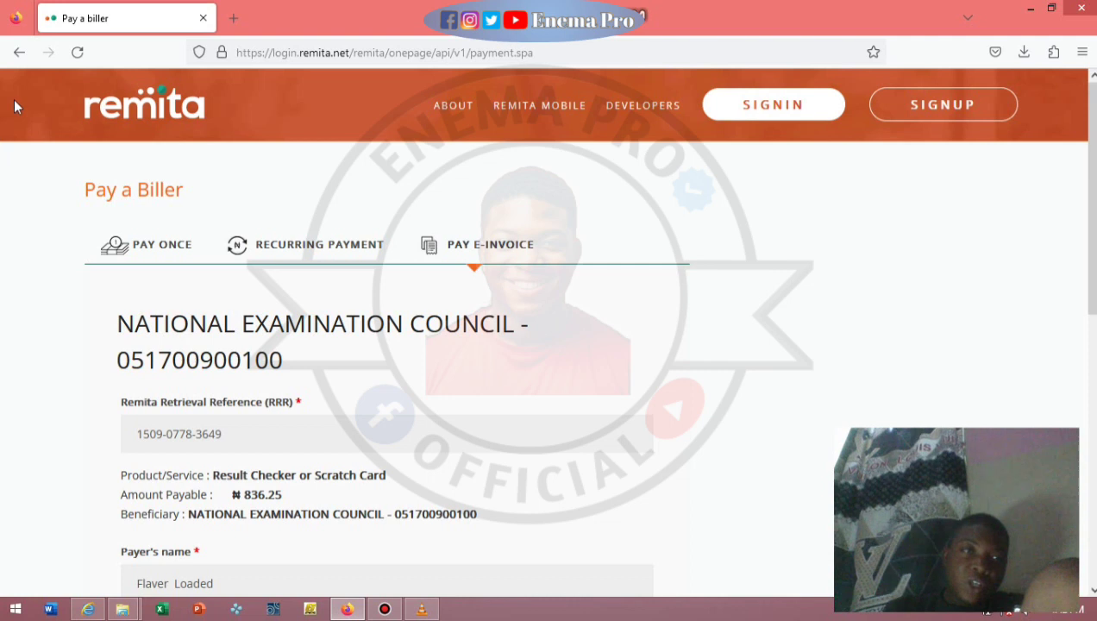
Go back through browser history past the 'Unable to connect' error to the Buy Token details totalling 675.
{"action": "left_click", "coordinate": [28, 48]}
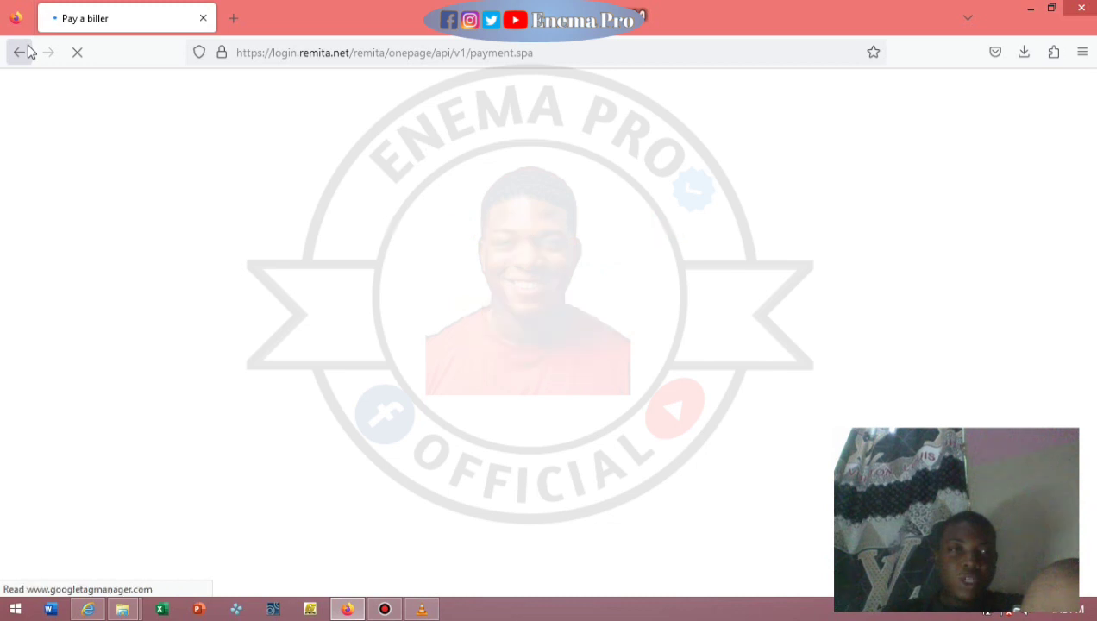
{"action": "left_click", "coordinate": [28, 50]}
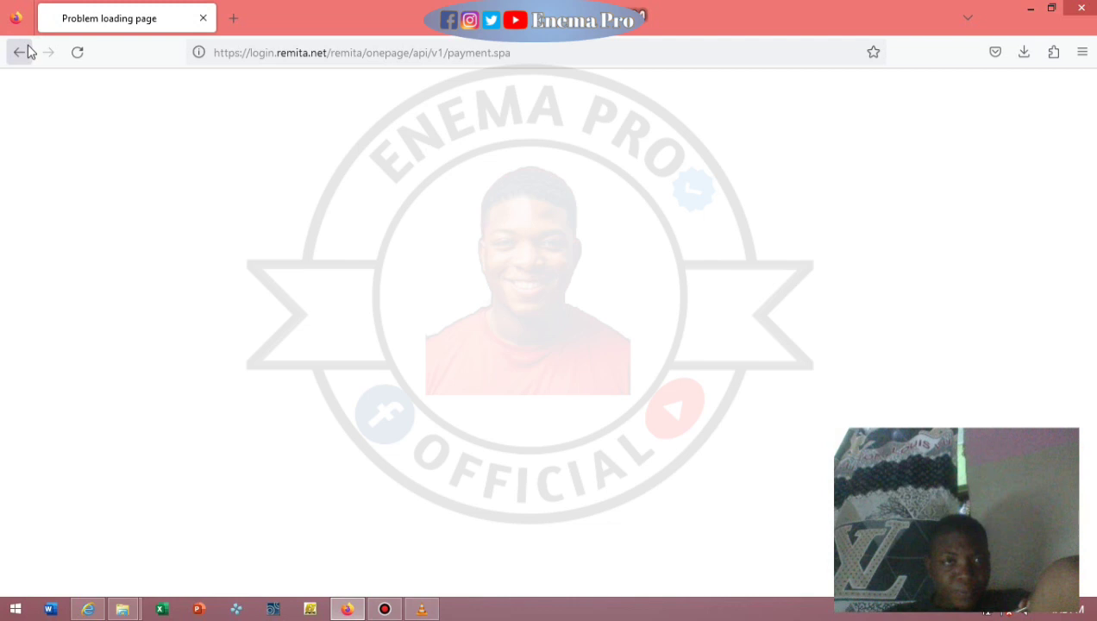
{"action": "left_click", "coordinate": [28, 51]}
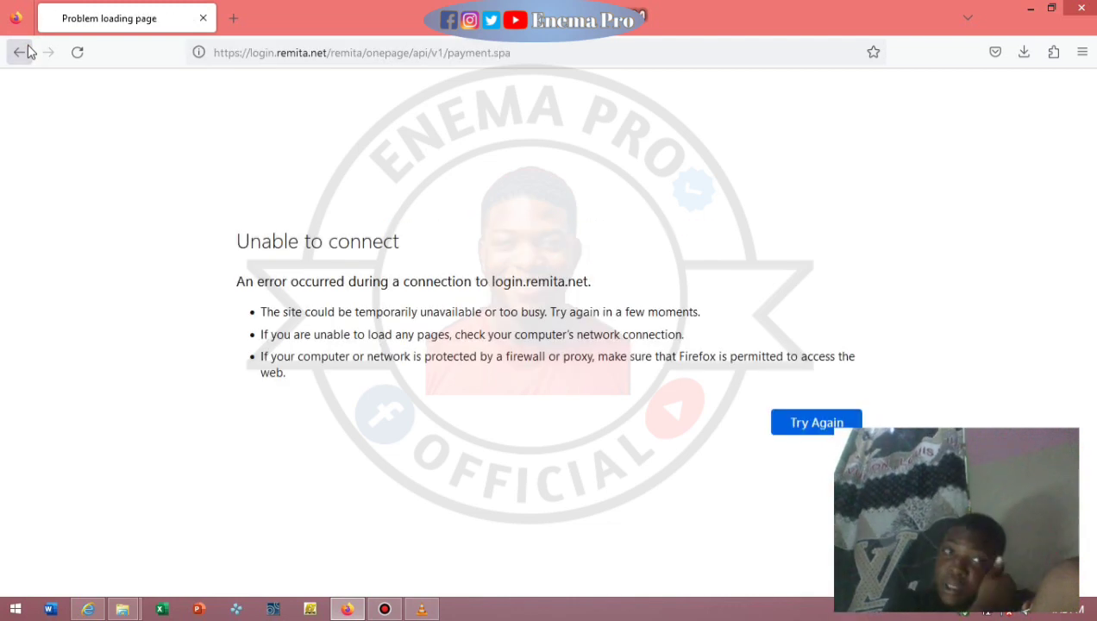
{"action": "left_click", "coordinate": [28, 52]}
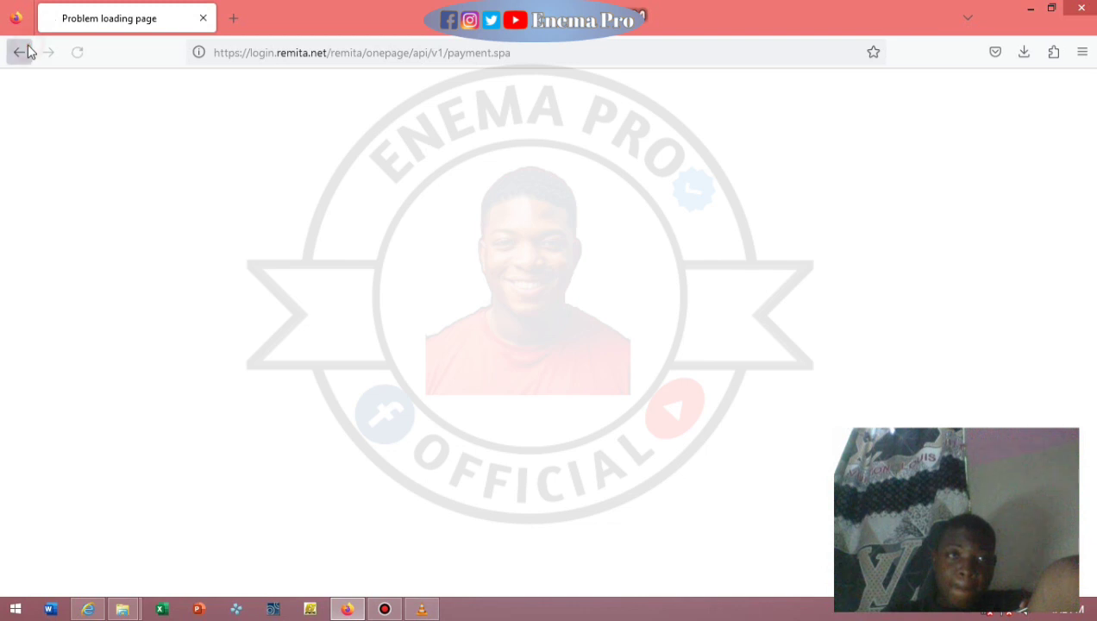
{"action": "left_click", "coordinate": [27, 52]}
{"action": "left_click", "coordinate": [28, 52]}
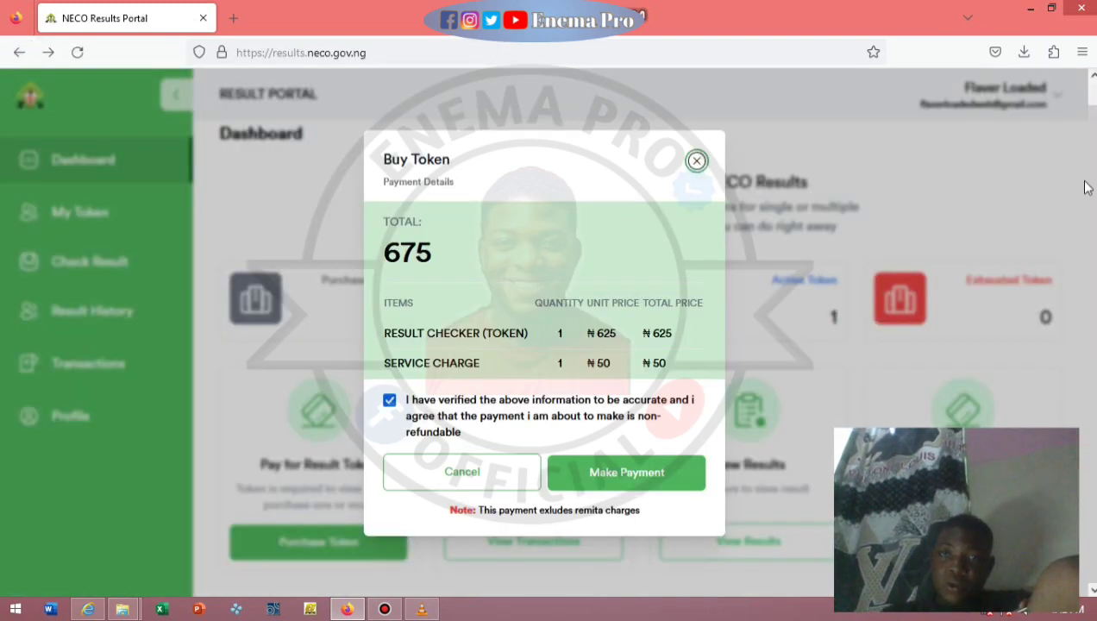
Close the Buy Token payment dialog and go to View Transactions from the dashboard.
{"action": "left_click", "coordinate": [696, 161]}
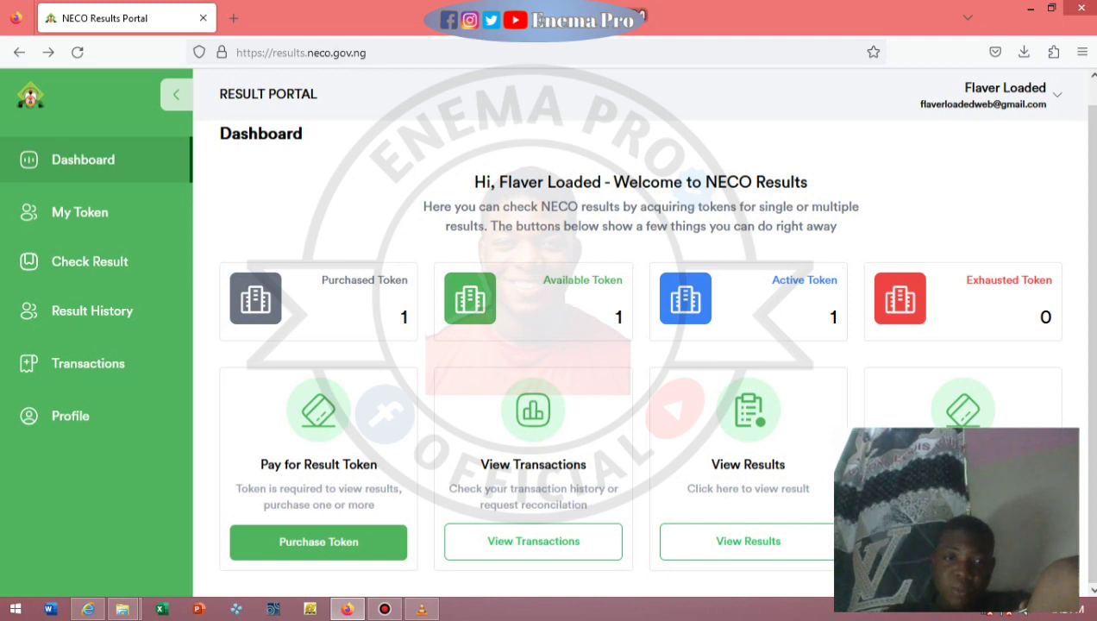
{"action": "left_click", "coordinate": [610, 541]}
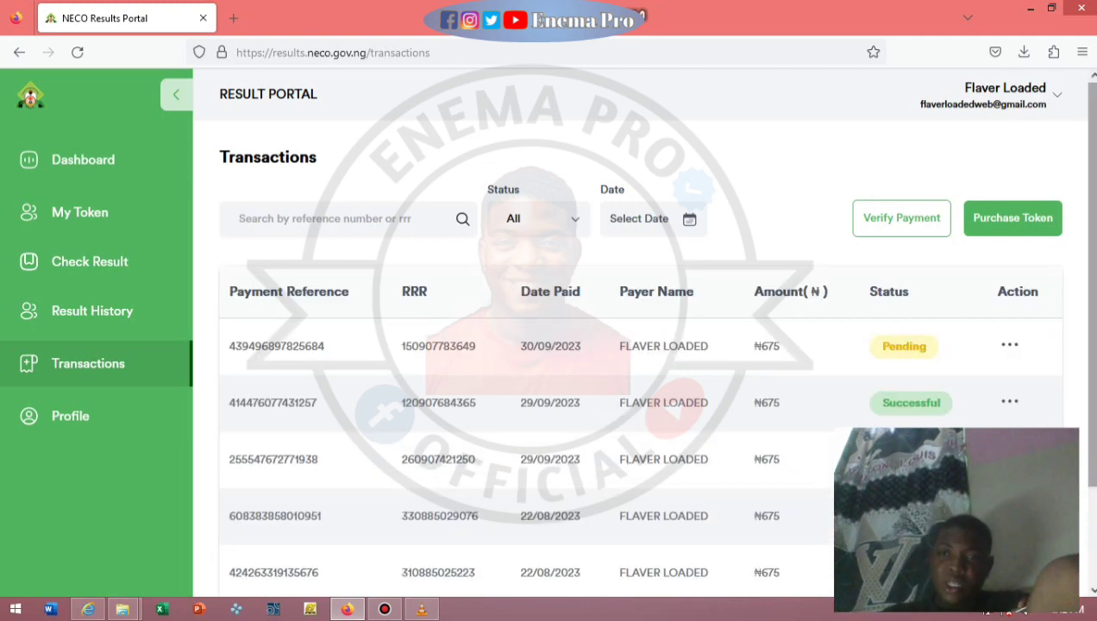
{"action": "scroll", "coordinate": [1001, 122], "scroll_direction": "down", "scroll_amount": 2}
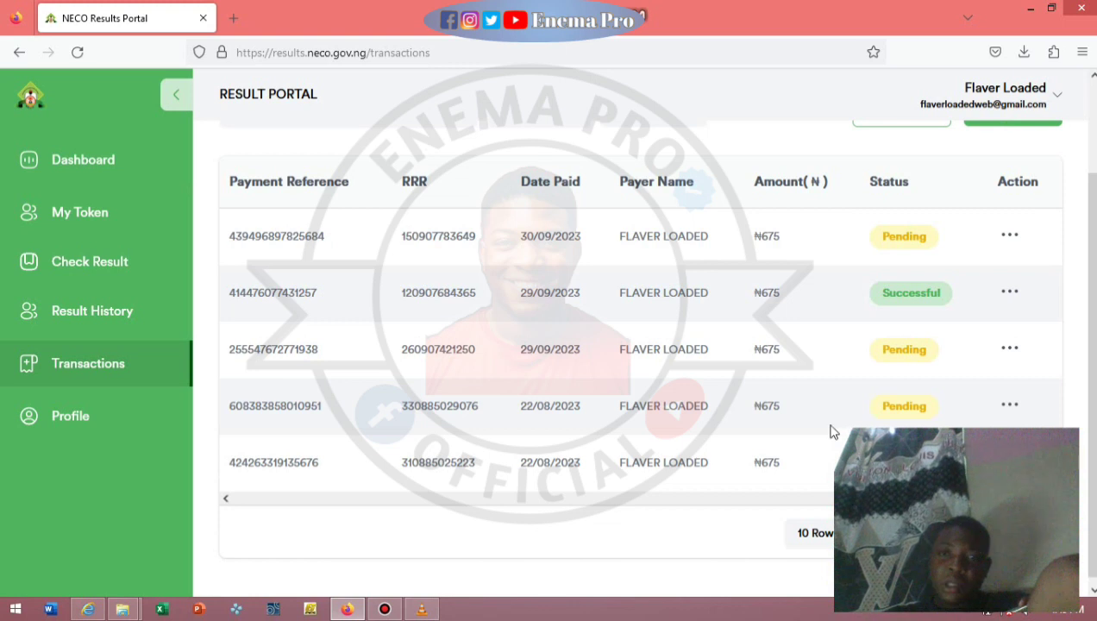
{"action": "double_click", "coordinate": [925, 303]}
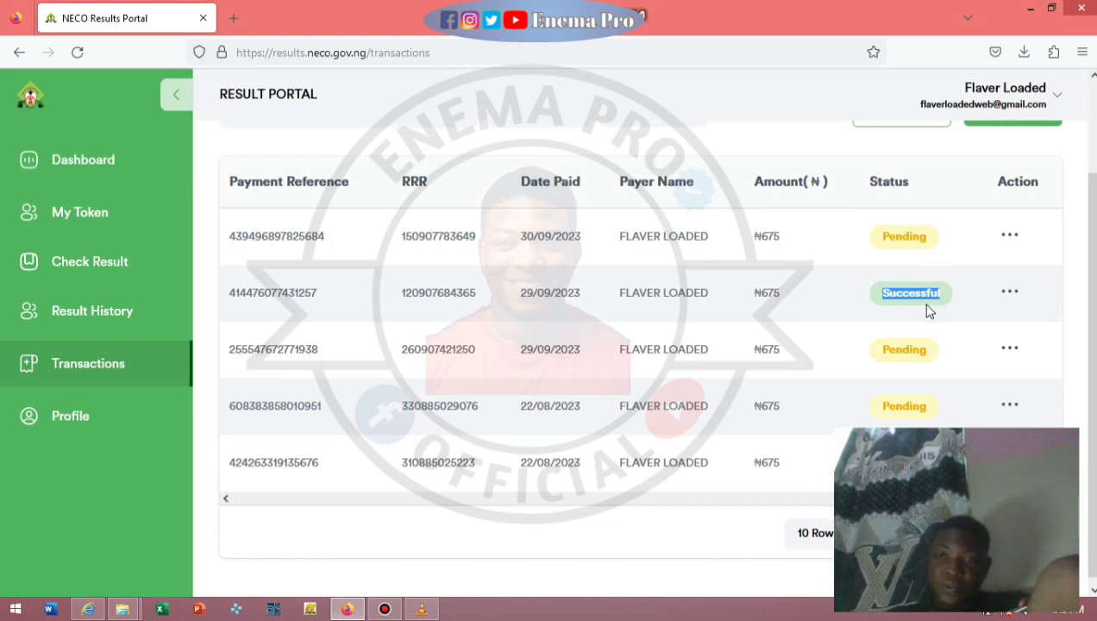
{"action": "left_click", "coordinate": [1009, 293]}
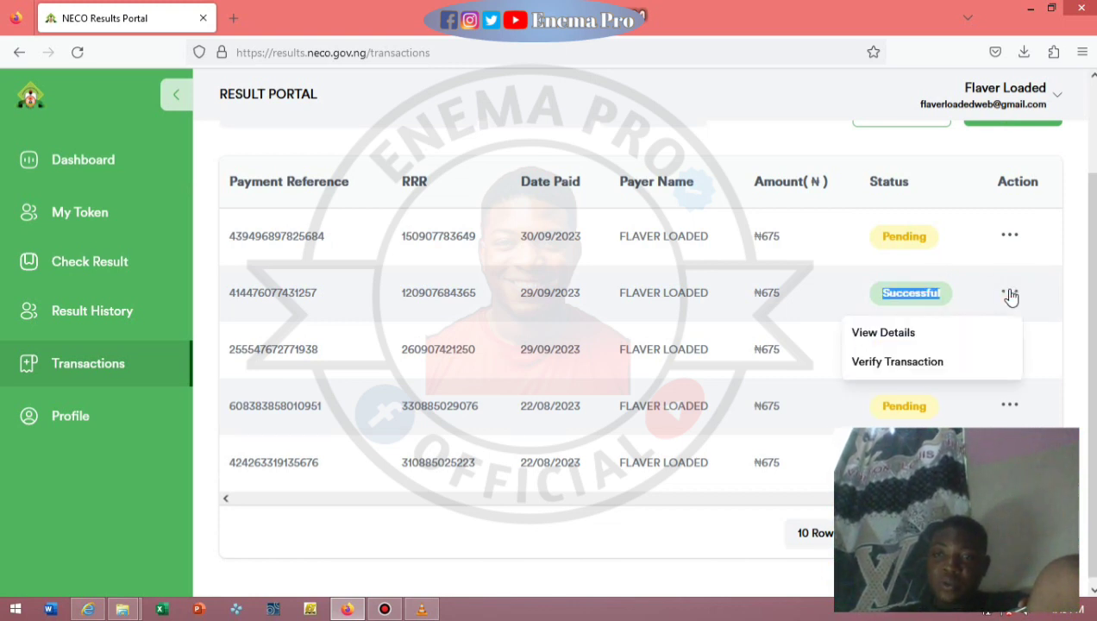
{"action": "left_click", "coordinate": [938, 343]}
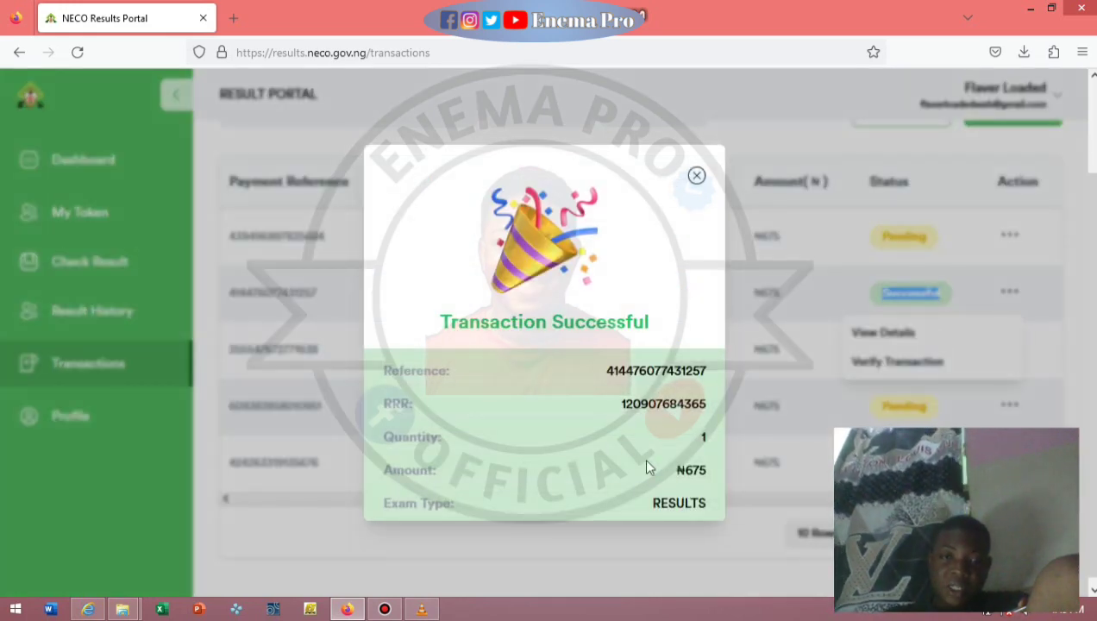
{"action": "left_click", "coordinate": [696, 175]}
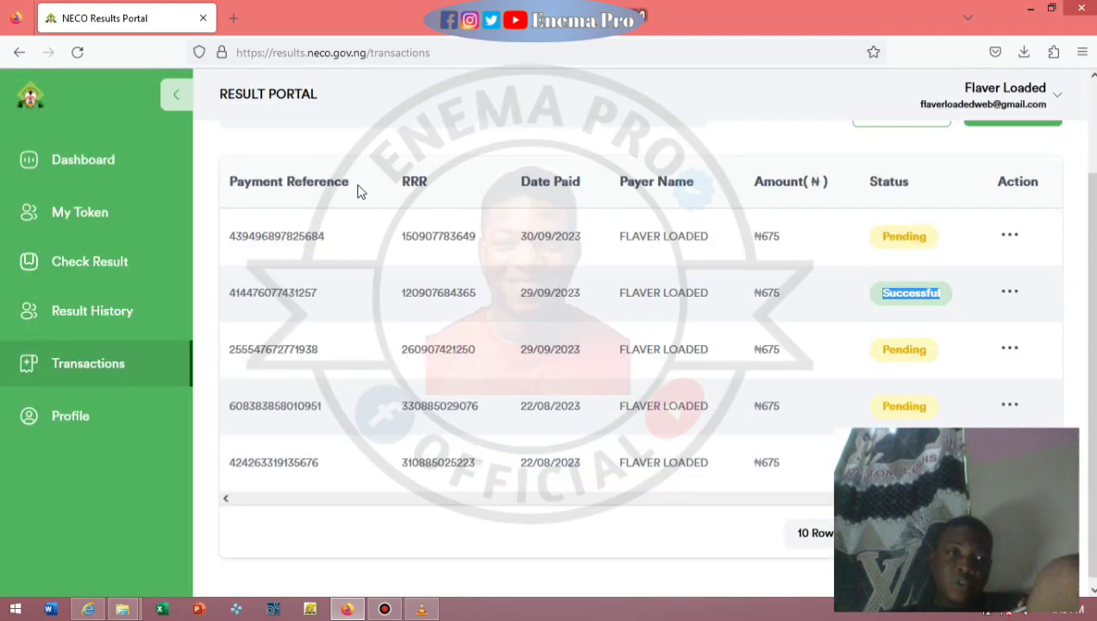
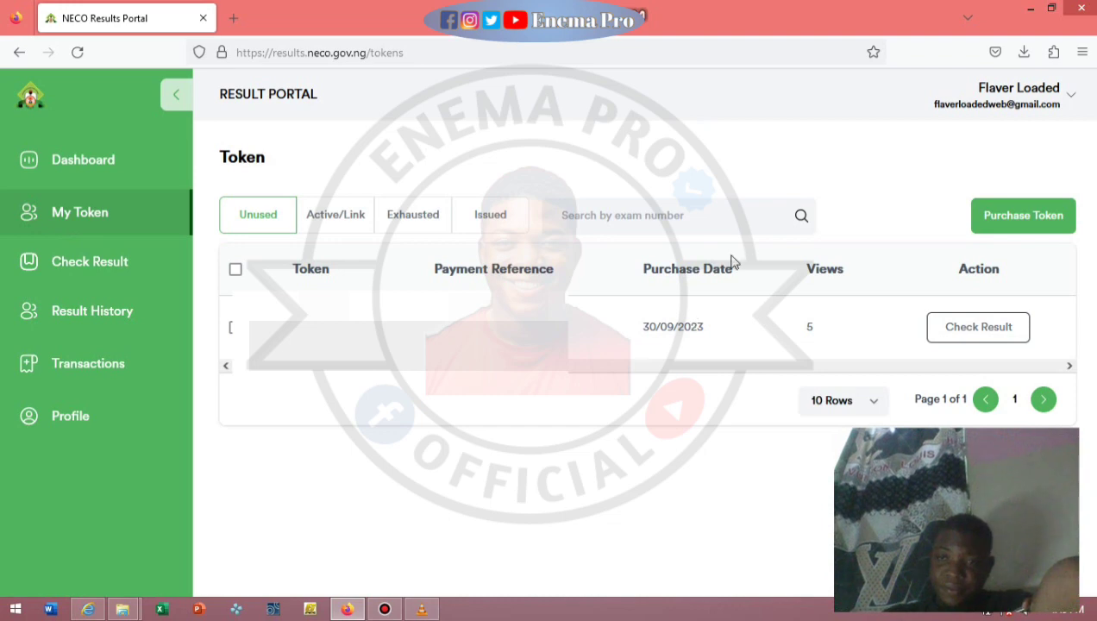
Go back to the dashboard and open Result History, showing one SSCE_INT result with 1/5 views.
{"action": "left_click", "coordinate": [50, 157]}
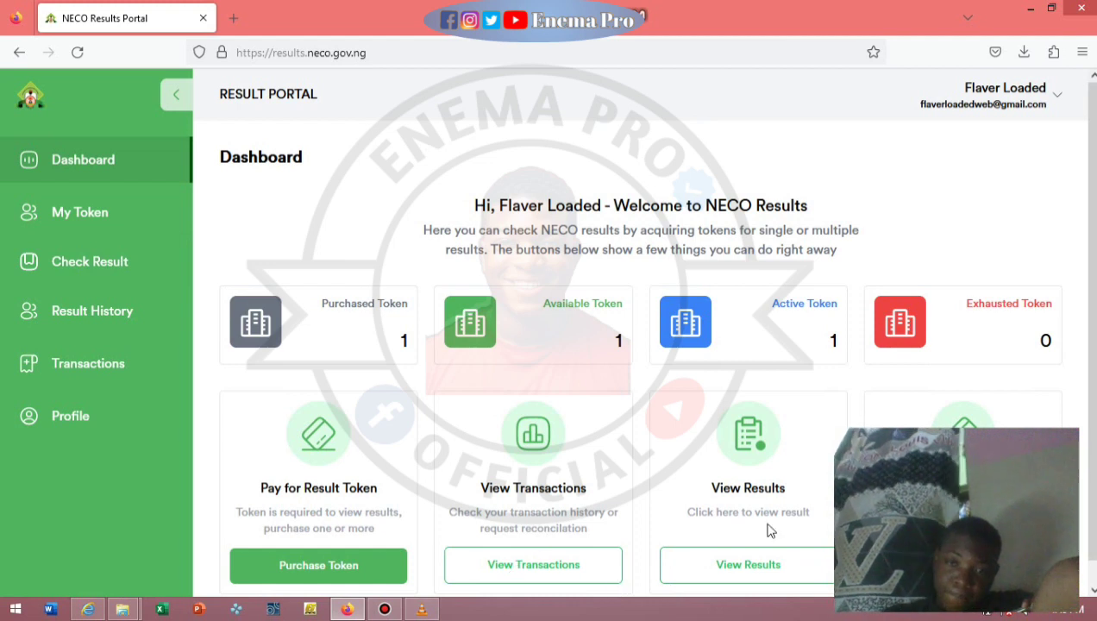
{"action": "scroll", "coordinate": [766, 525], "scroll_direction": "down", "scroll_amount": 1}
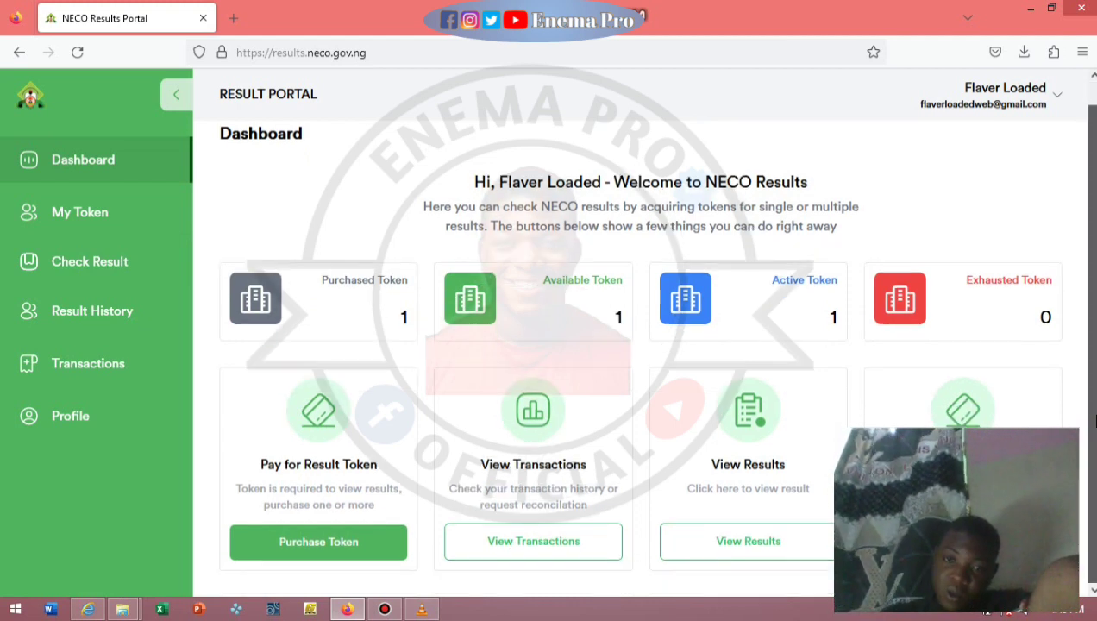
{"action": "left_click_drag", "start_coordinate": [558, 299], "coordinate": [466, 325]}
{"action": "left_click", "coordinate": [485, 310]}
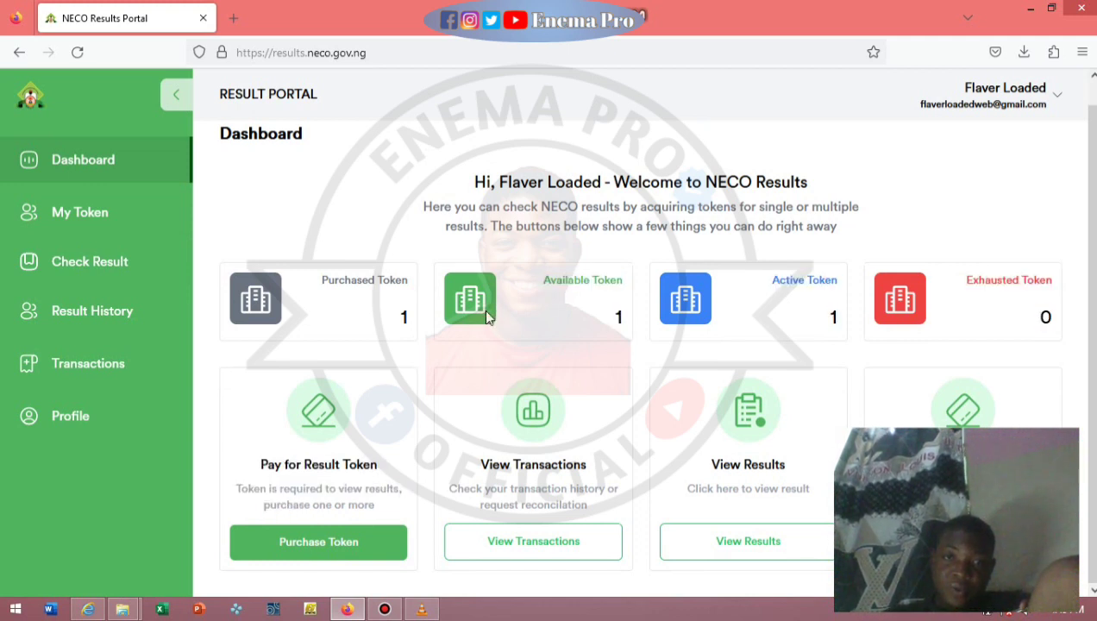
{"action": "left_click", "coordinate": [741, 543]}
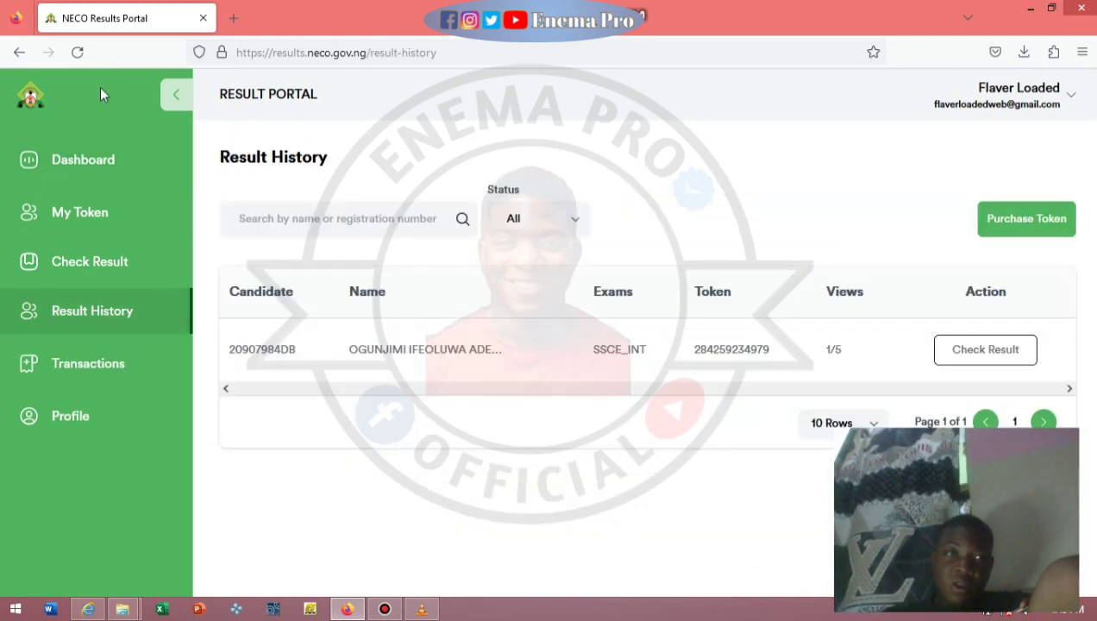
Return to the dashboard and shrink the browser window to a restored, narrower size.
{"action": "left_click", "coordinate": [20, 53]}
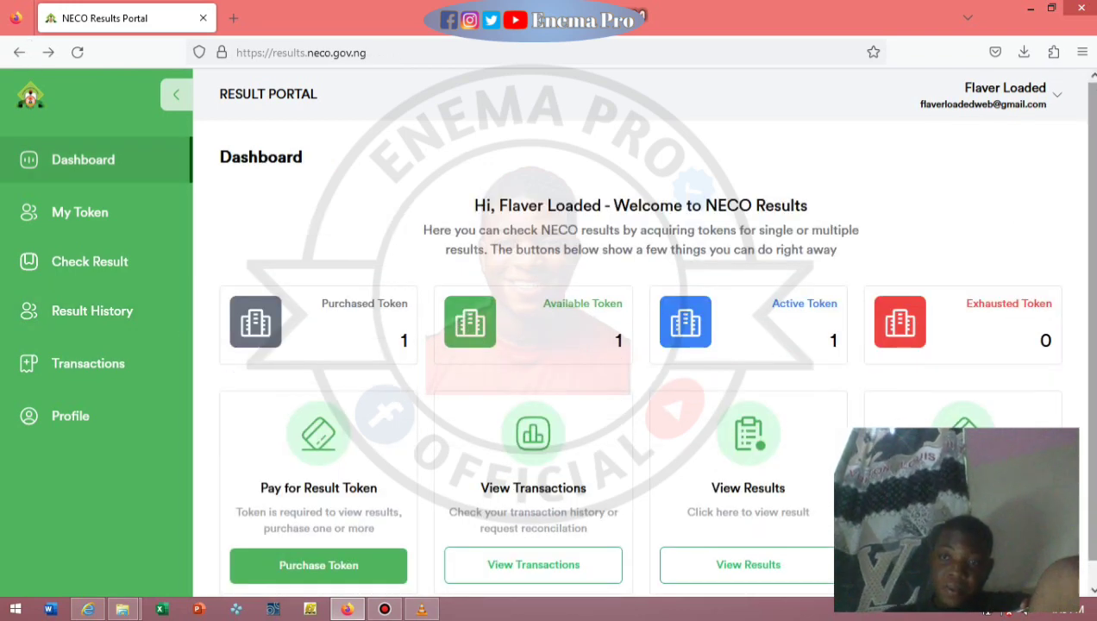
{"action": "scroll", "coordinate": [642, 345], "scroll_direction": "down", "scroll_amount": 1}
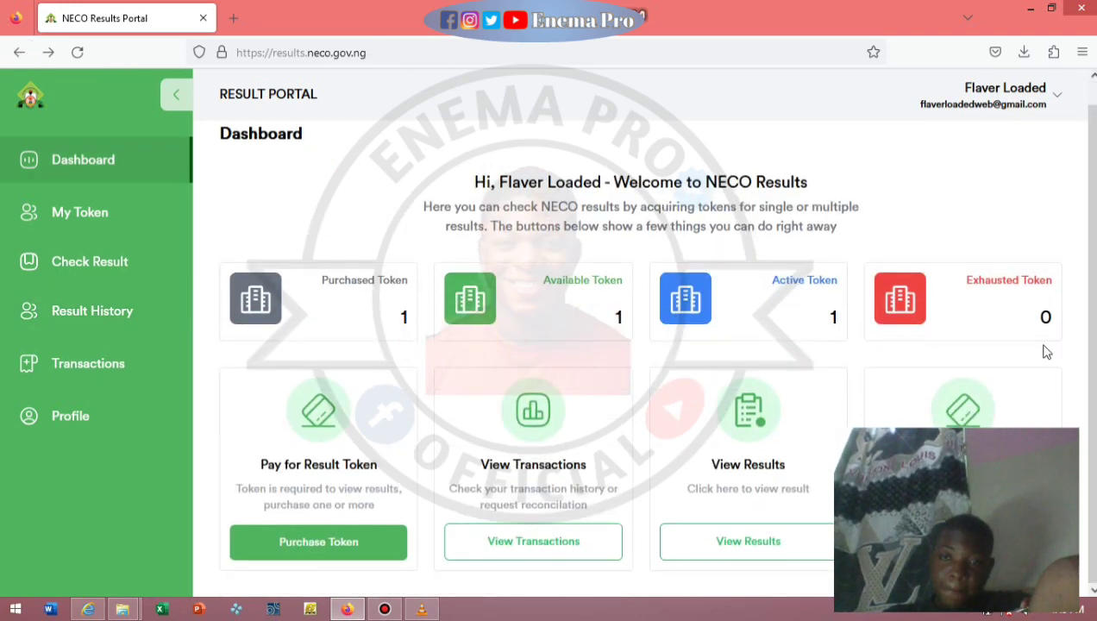
{"action": "left_click", "coordinate": [1051, 9]}
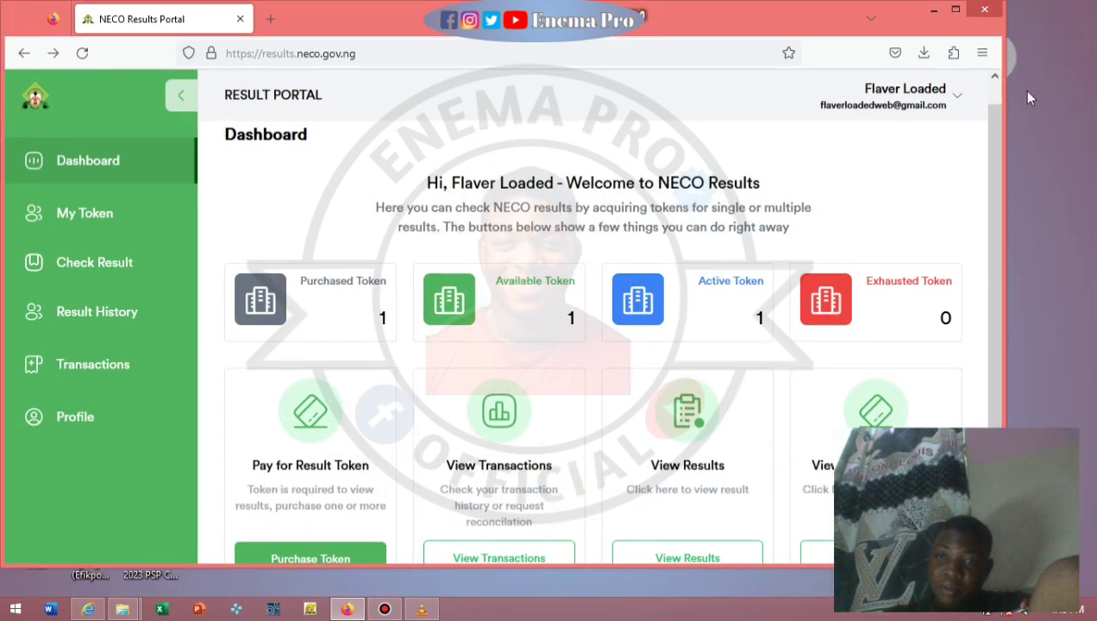
{"action": "left_click_drag", "start_coordinate": [1006, 120], "coordinate": [822, 138]}
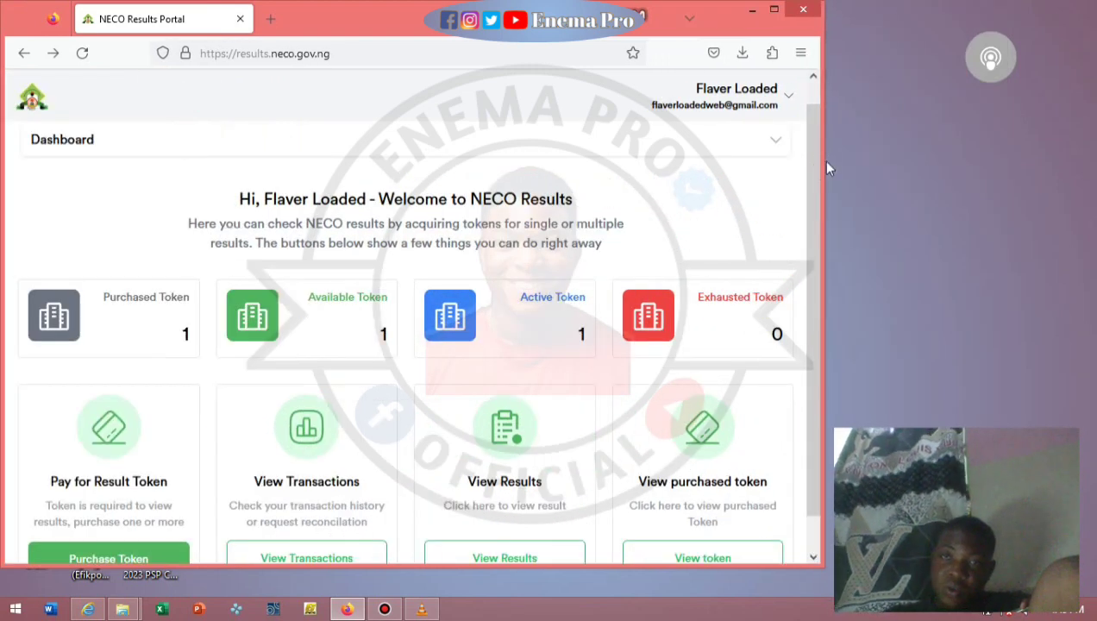
{"action": "scroll", "coordinate": [815, 185], "scroll_direction": "down", "scroll_amount": 1}
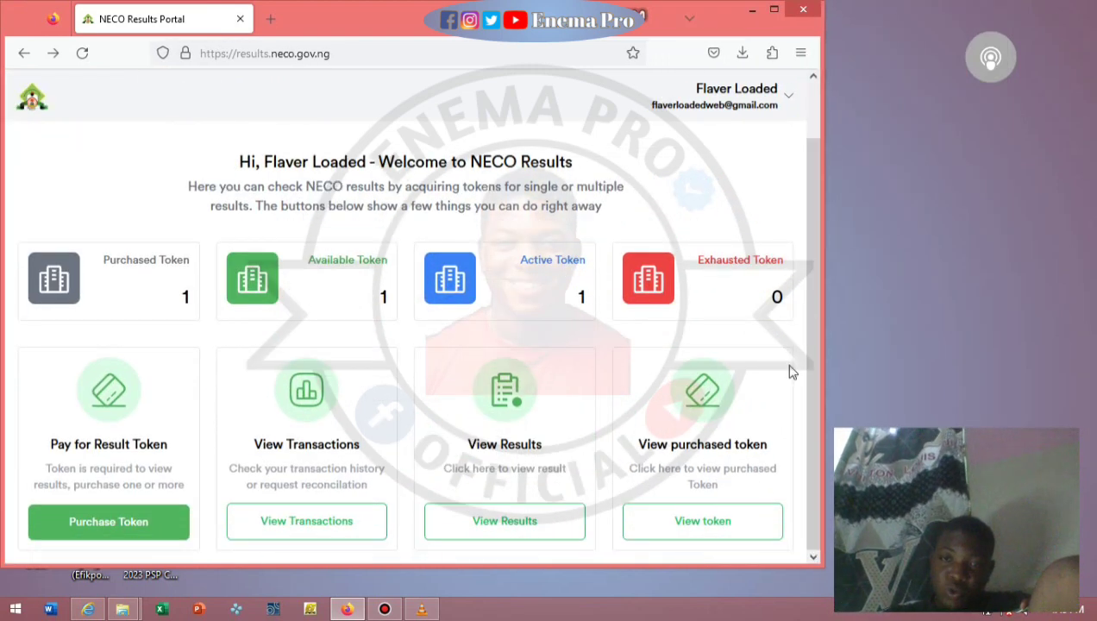
Open My Token maximised and browse the Active/Link, Exhausted and Issued lists before returning to Unused.
{"action": "left_click", "coordinate": [753, 521]}
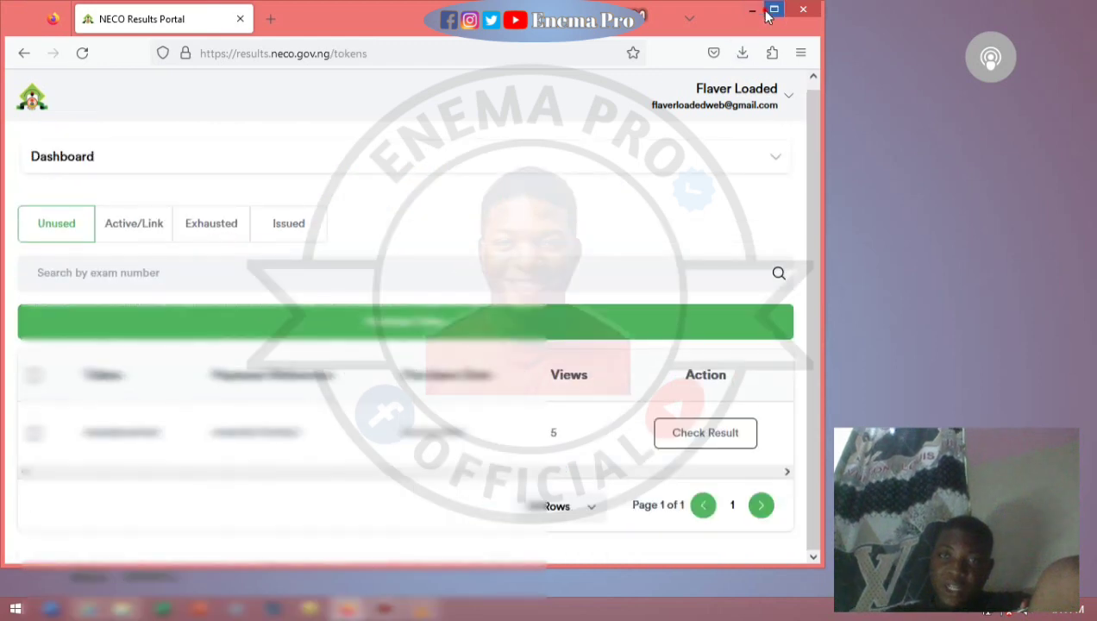
{"action": "left_click", "coordinate": [773, 9]}
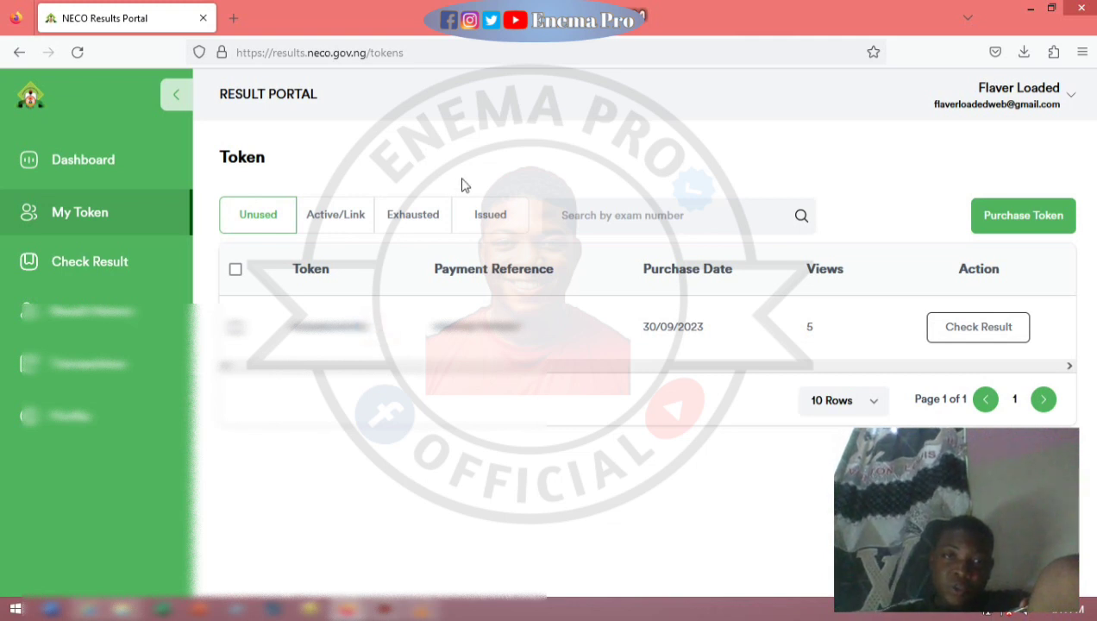
{"action": "left_click", "coordinate": [322, 225]}
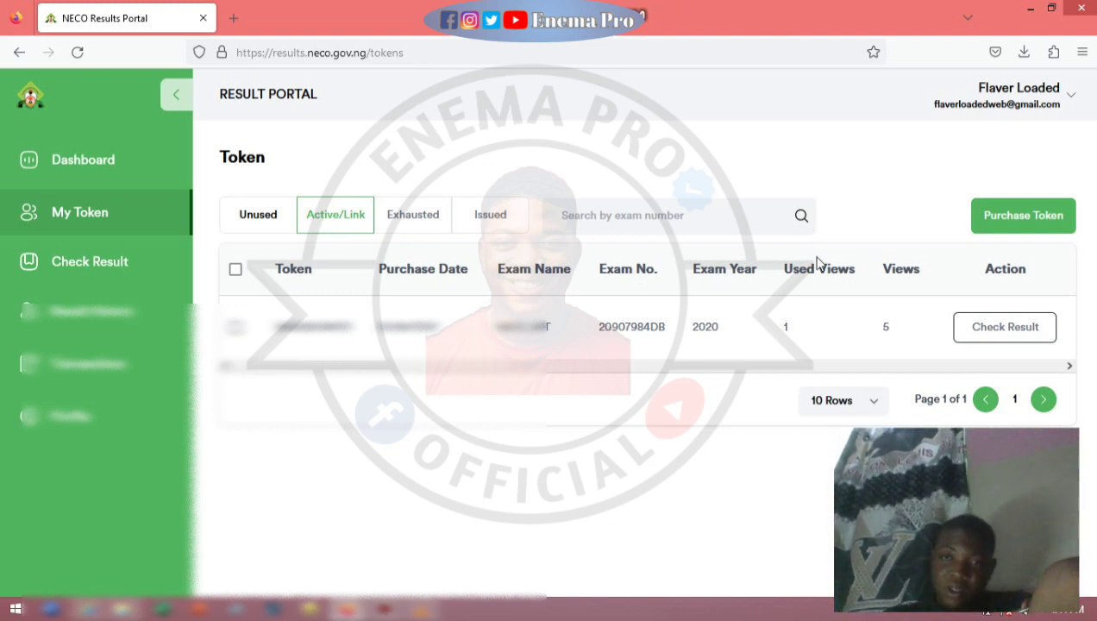
{"action": "left_click", "coordinate": [419, 207]}
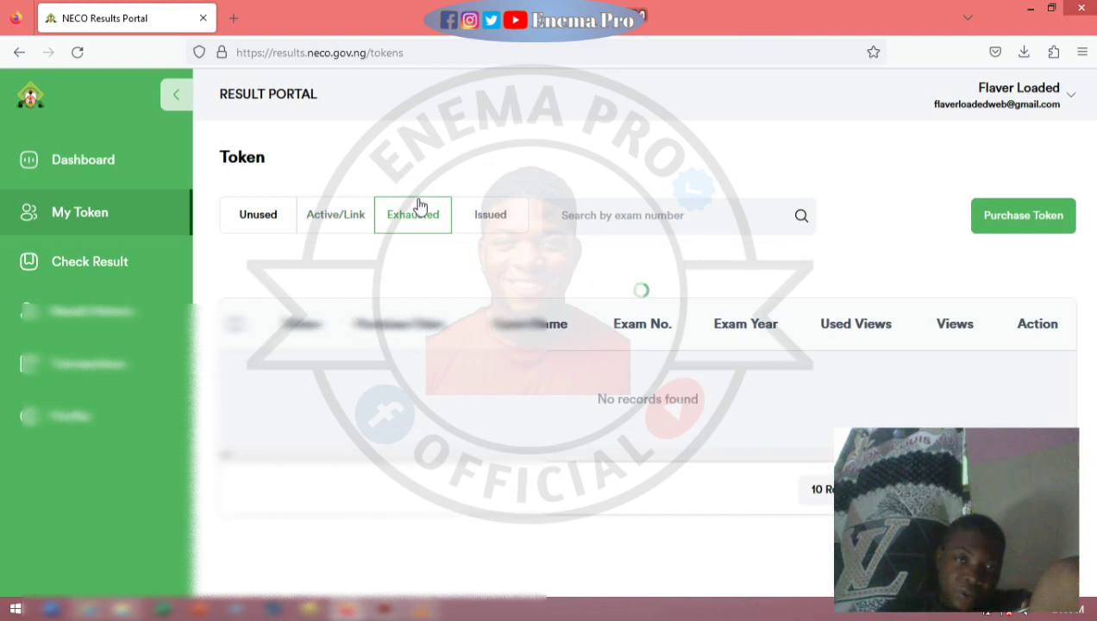
{"action": "left_click", "coordinate": [483, 221]}
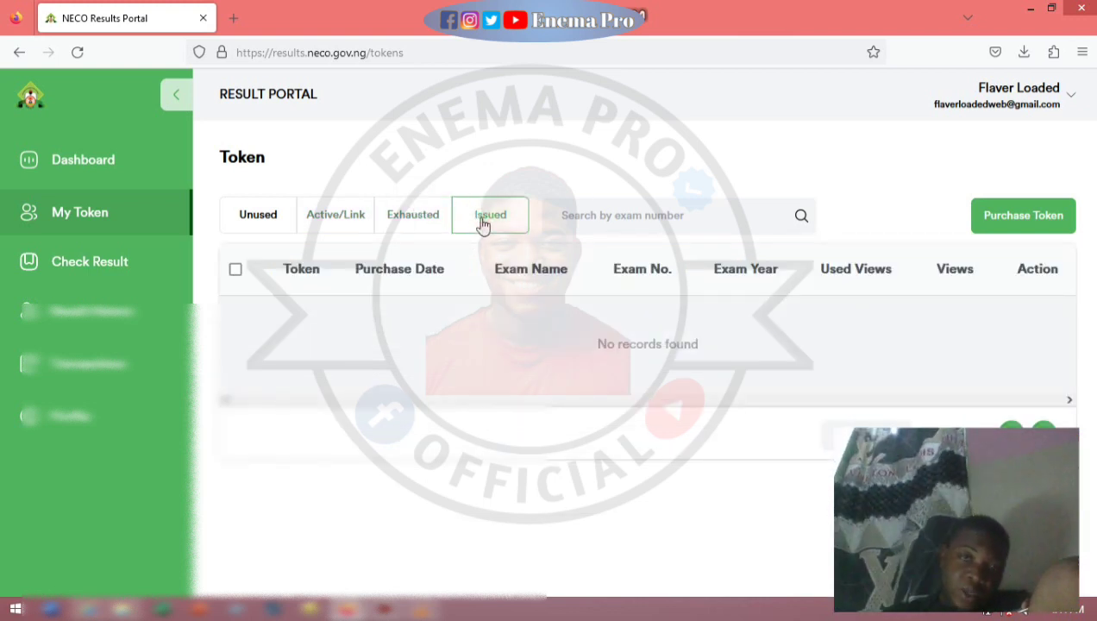
{"action": "left_click", "coordinate": [264, 217]}
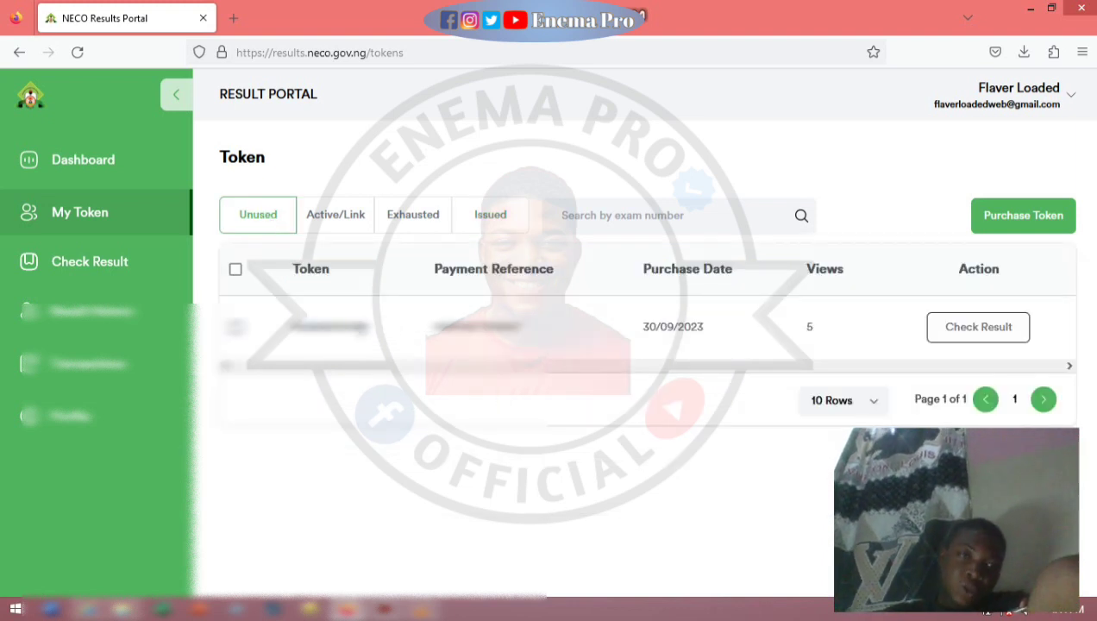
Copy the unused token's number.
{"action": "double_click", "coordinate": [311, 326]}
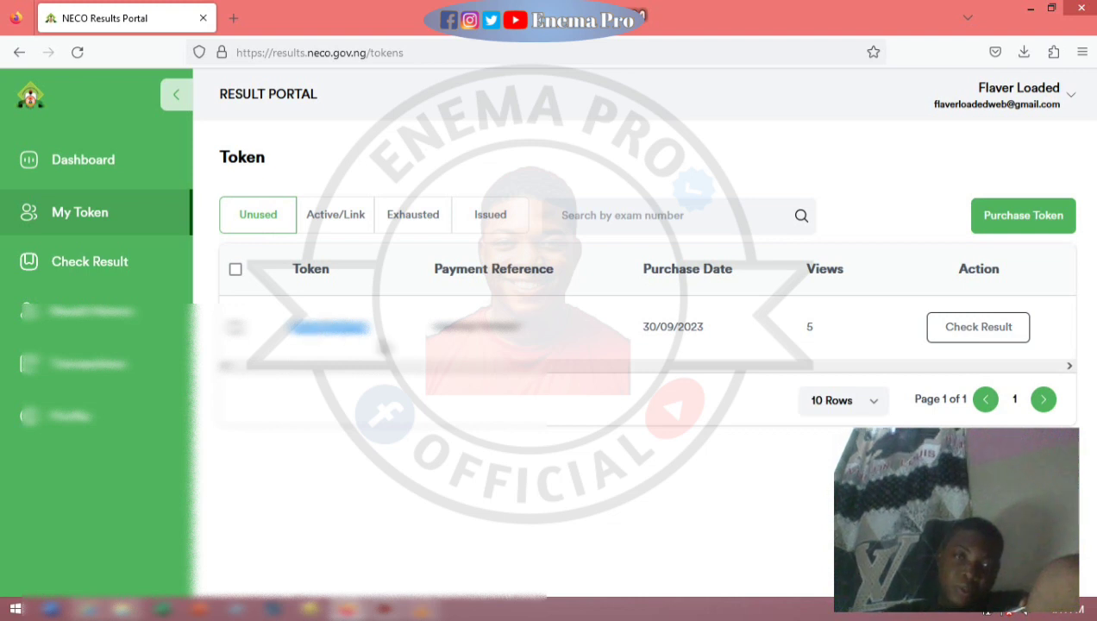
{"action": "right_click", "coordinate": [316, 331]}
{"action": "left_click", "coordinate": [365, 331]}
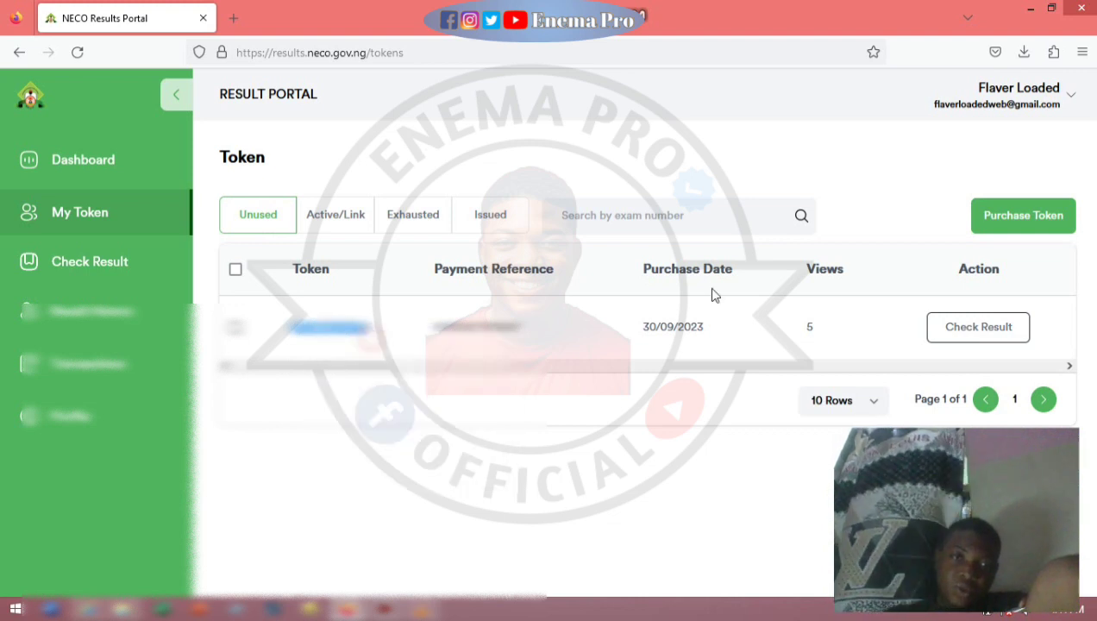
Start a result check for the unused token with focus in the Token Number field.
{"action": "left_click", "coordinate": [989, 335]}
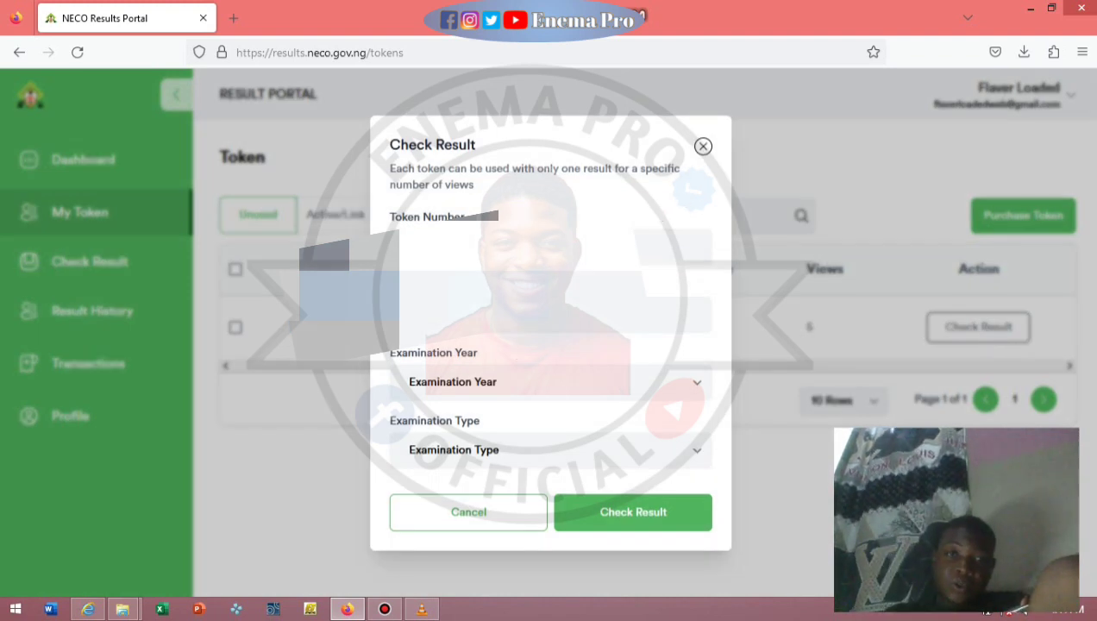
{"action": "left_click", "coordinate": [595, 313]}
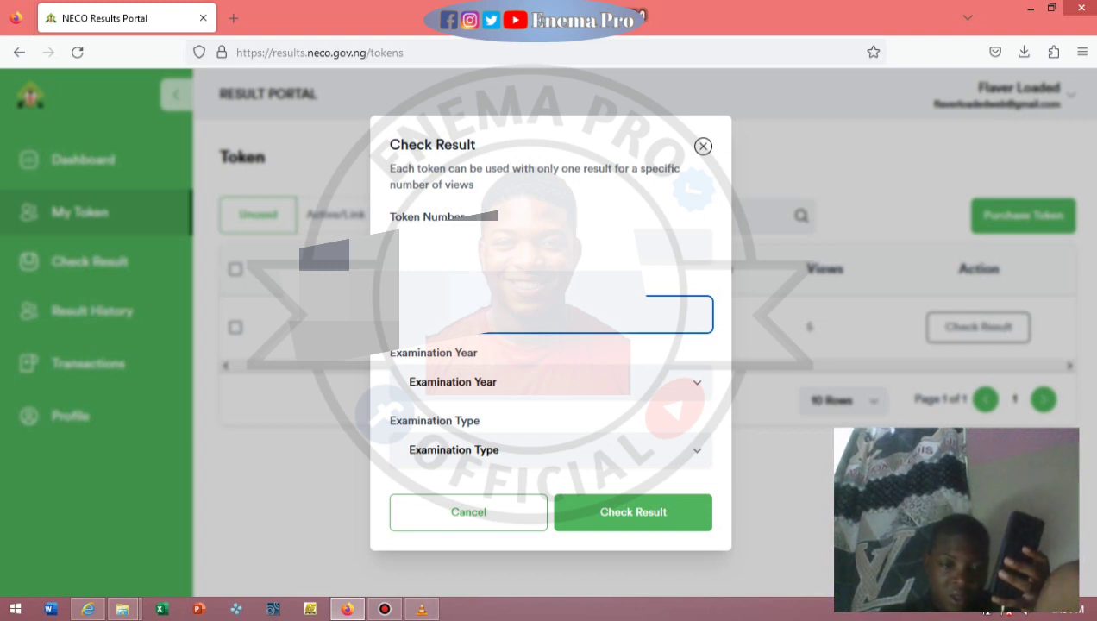
Set Examination Year to 2023 and Examination Type to SSCE INTERNAL.
{"action": "left_click", "coordinate": [507, 378]}
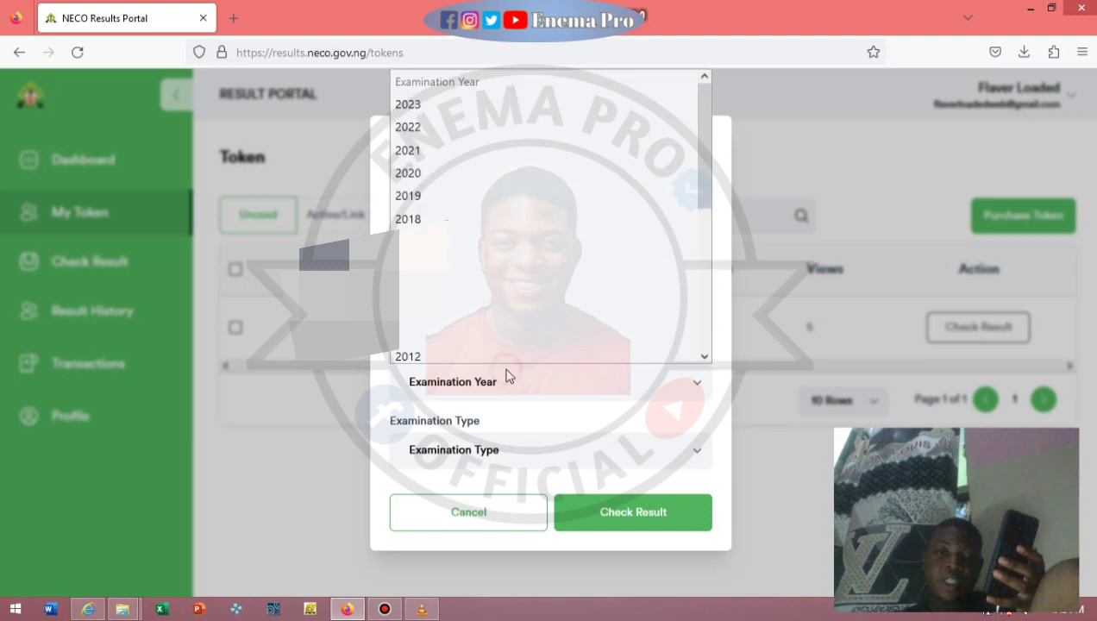
{"action": "left_click", "coordinate": [467, 109]}
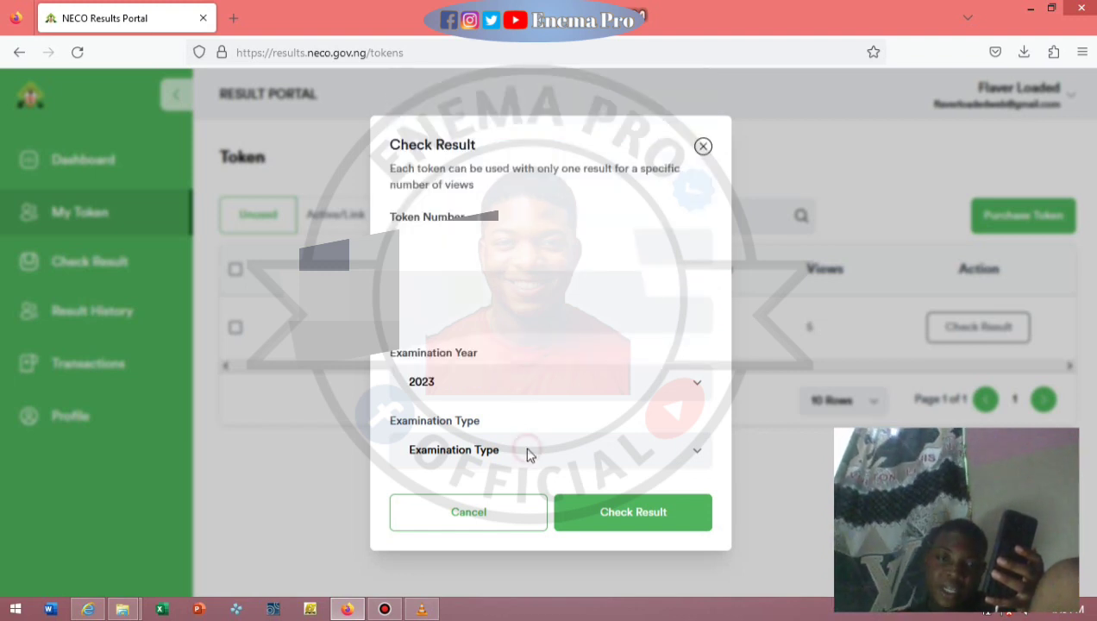
{"action": "left_click", "coordinate": [526, 450]}
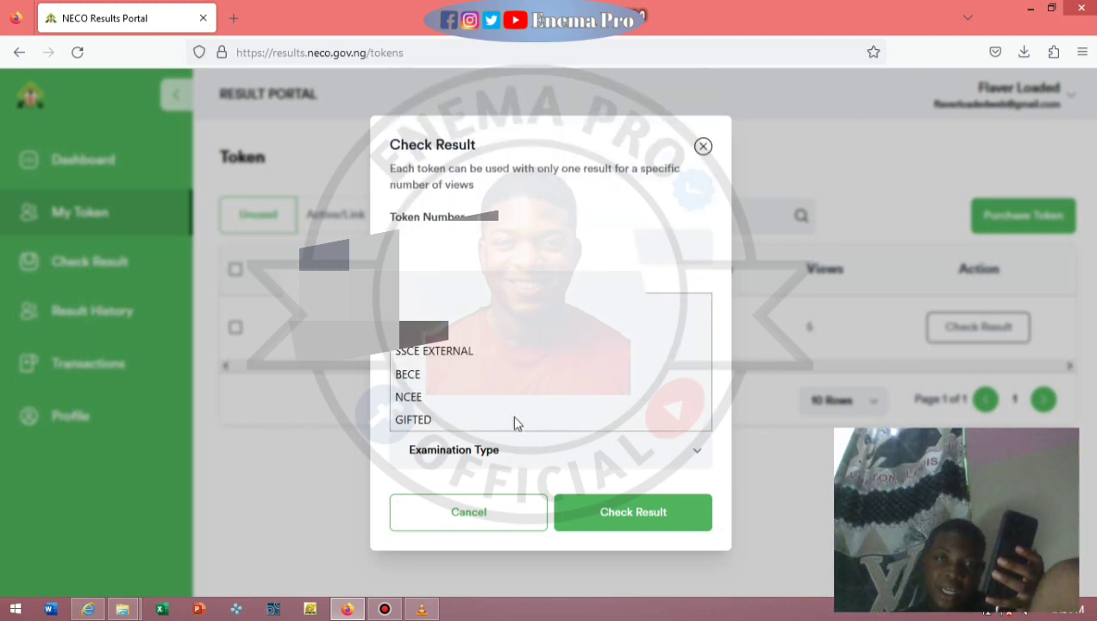
{"action": "left_click", "coordinate": [469, 336]}
Submit the result check, retry it twice, and dismiss the 'Result not found' error.
{"action": "left_click", "coordinate": [598, 512]}
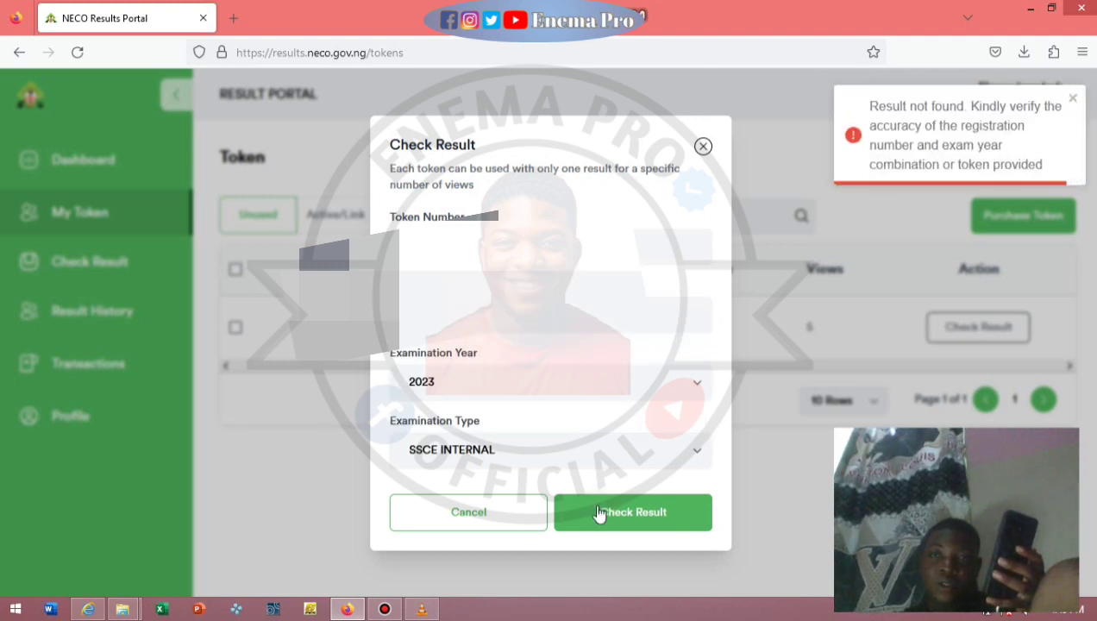
{"action": "left_click", "coordinate": [647, 526]}
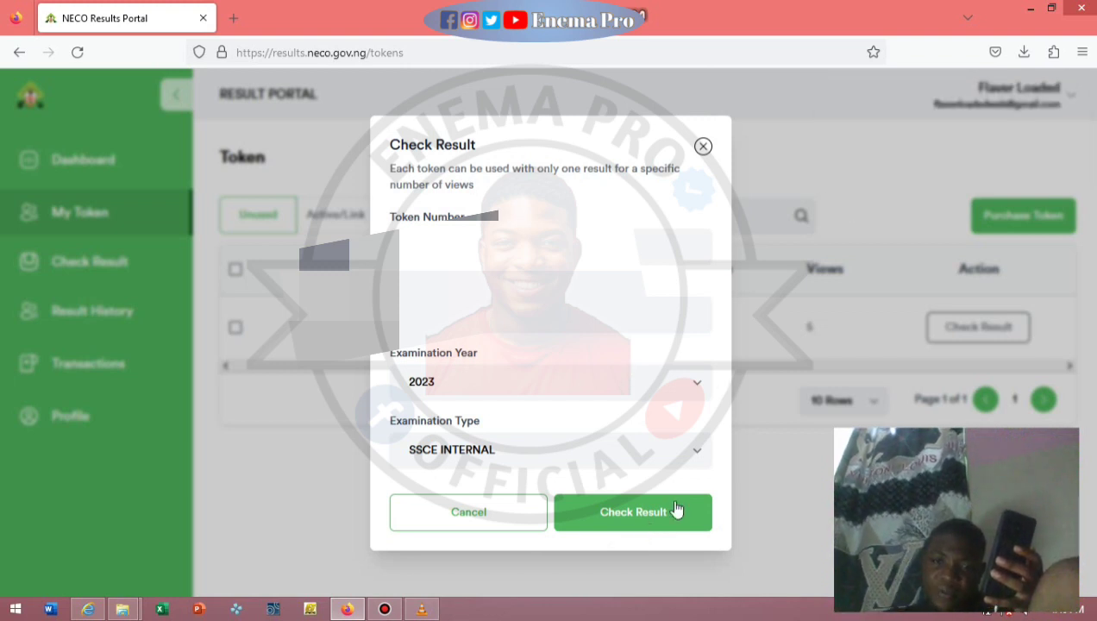
{"action": "left_click", "coordinate": [676, 511]}
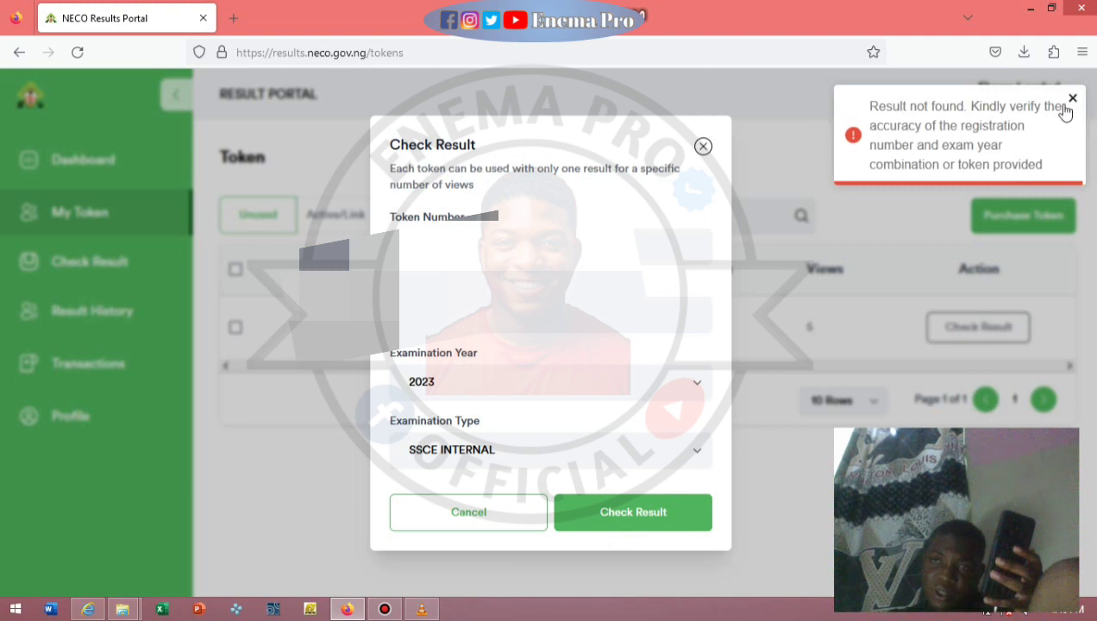
{"action": "left_click", "coordinate": [1071, 99]}
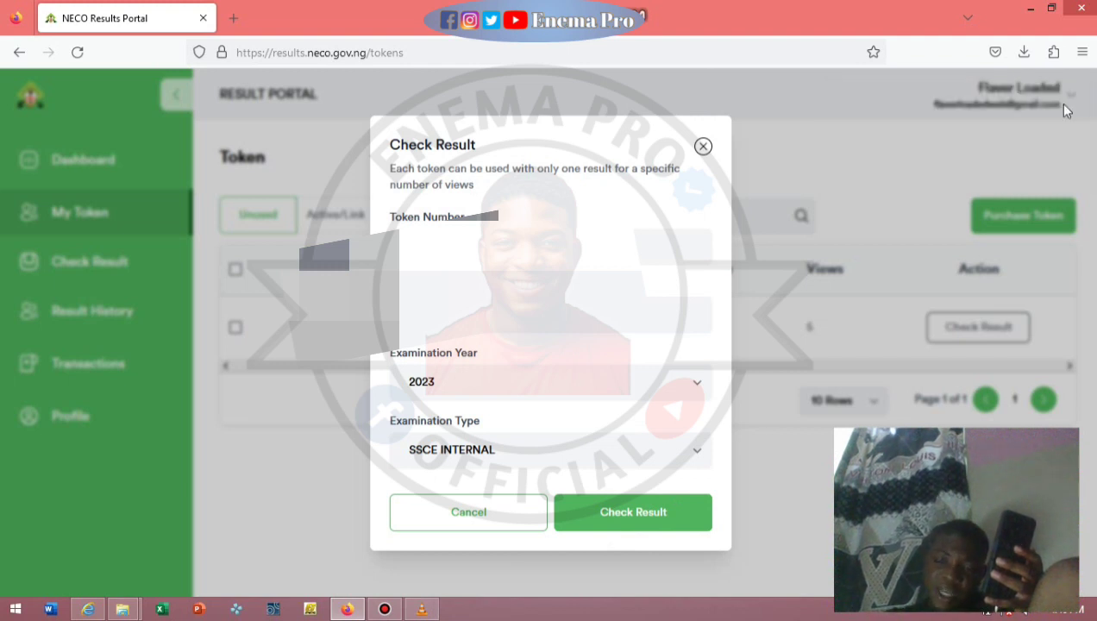